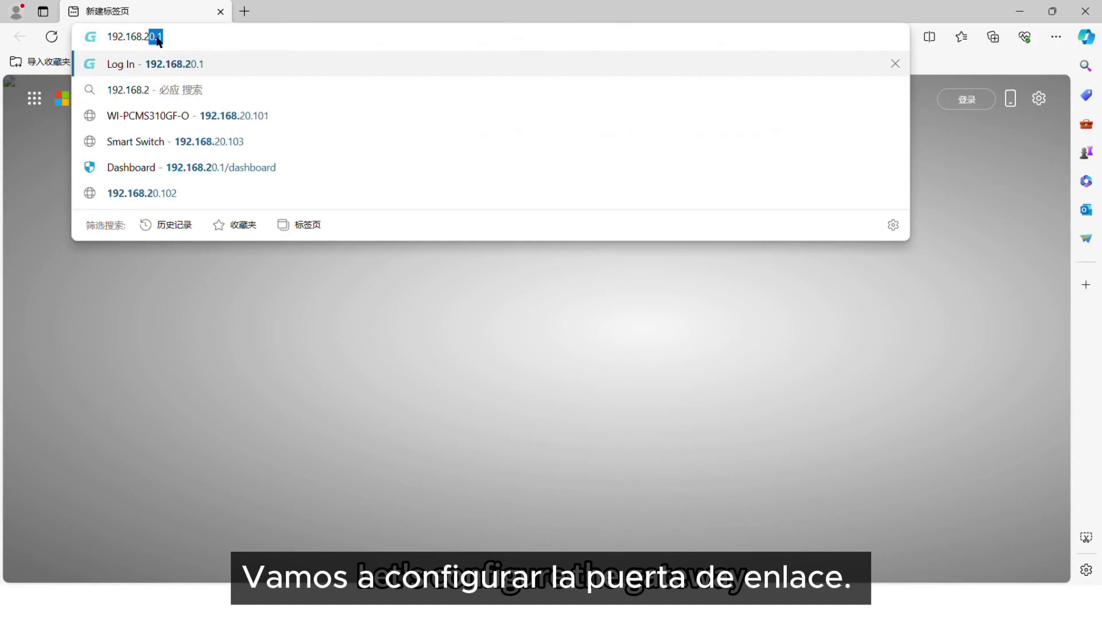
Add VLAN 30 on lan1 with a random MAC, IP 192.168.30.1 and netmask 255.255.255.0.
key("Return")
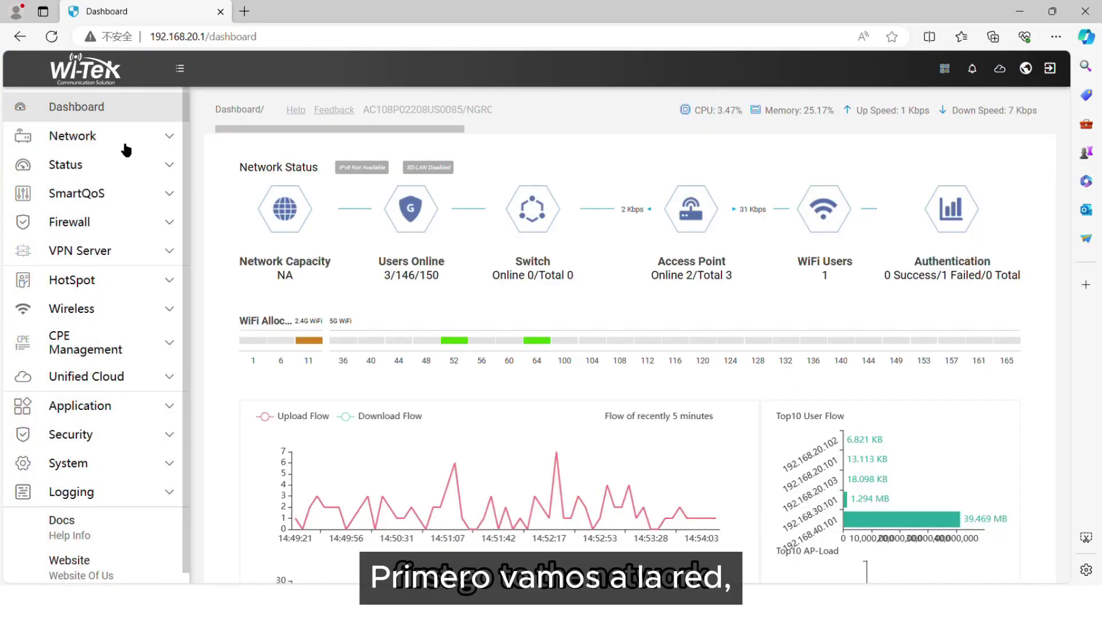
left_click(125, 143)
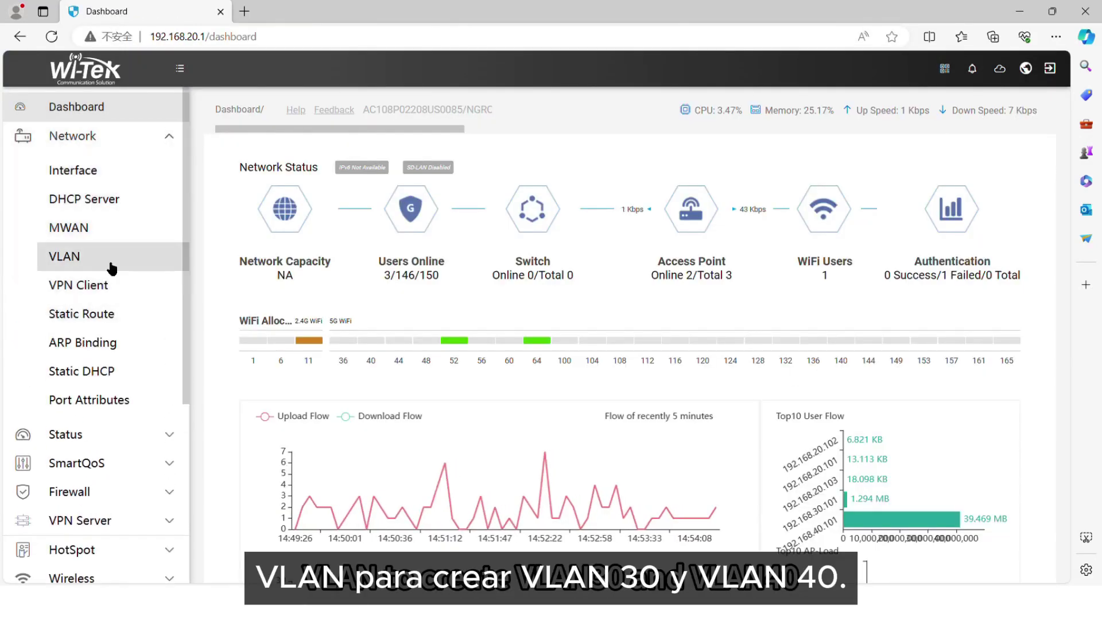
left_click(111, 256)
left_click(989, 181)
left_click(402, 173)
left_click(378, 189)
left_click(435, 217)
type("30")
left_click(439, 248)
left_click(647, 243)
left_click(506, 279)
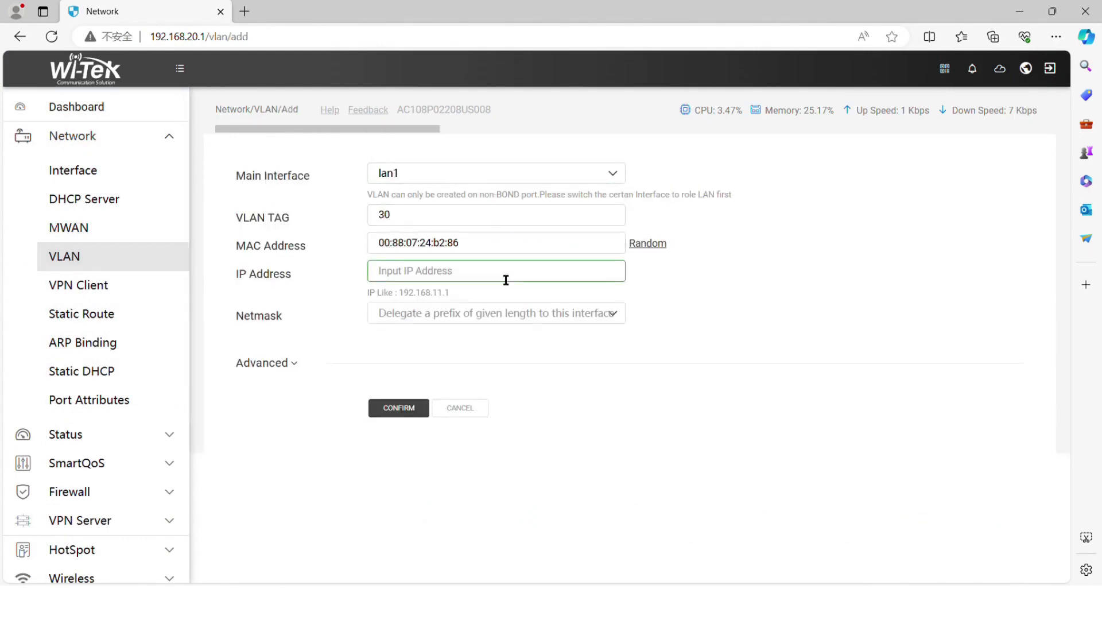
type("192.1")
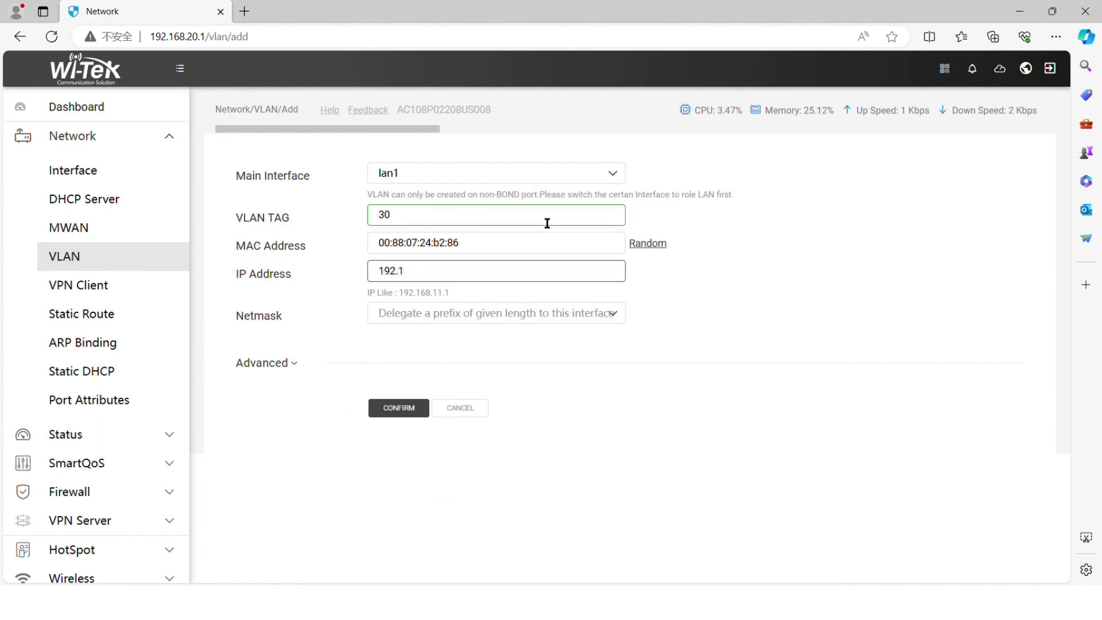
type("68.30.1")
left_click(550, 314)
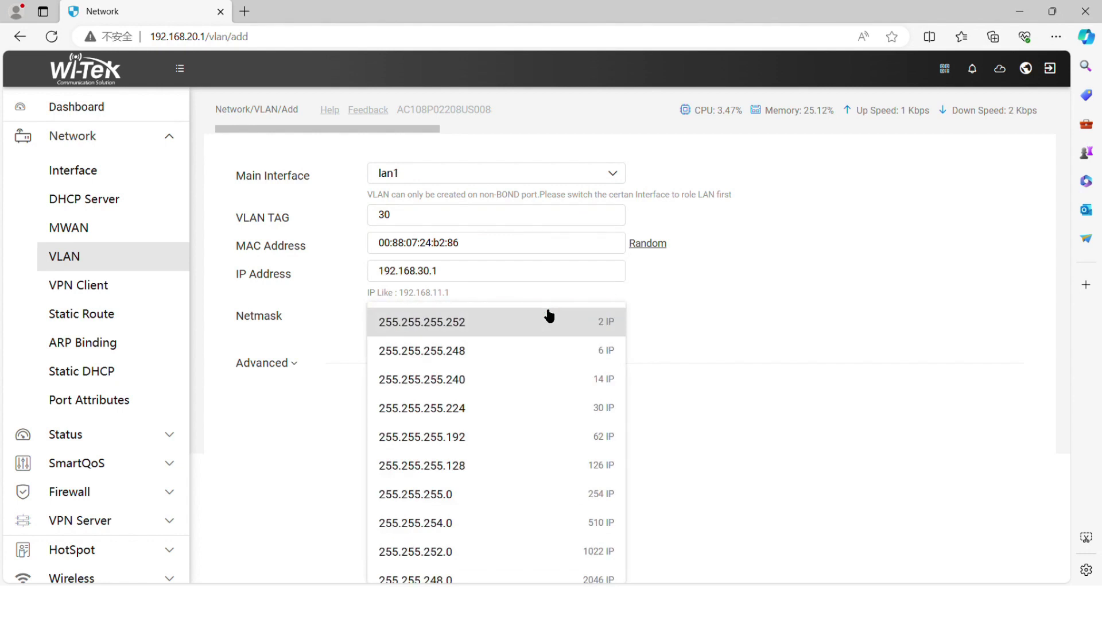
left_click(466, 492)
left_click(403, 410)
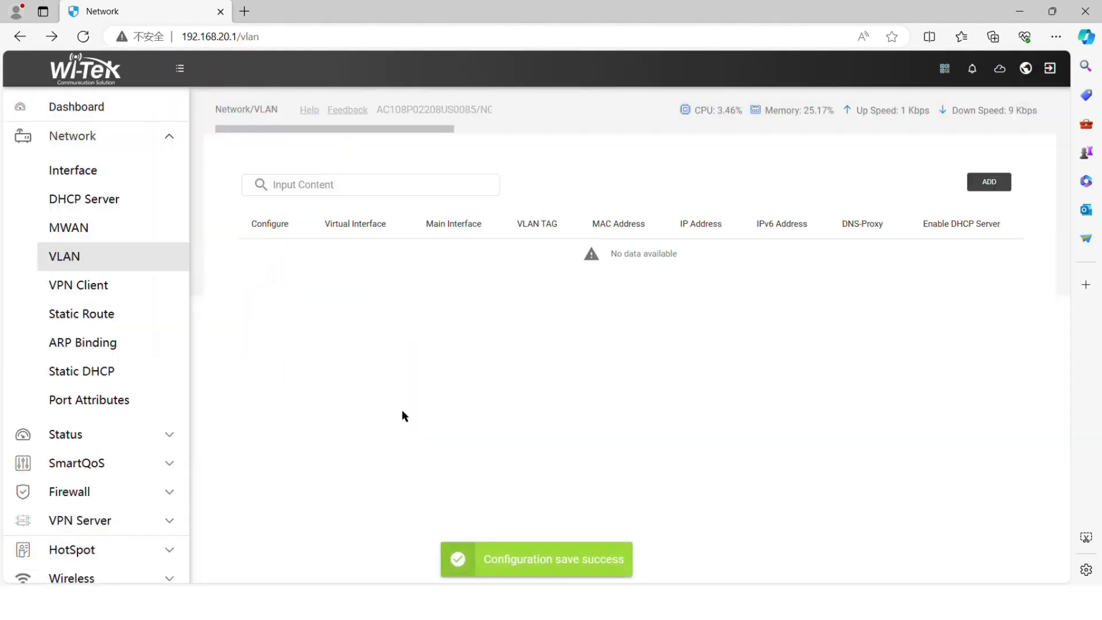
Add VLAN 40 on lan1 with a random MAC, IP 192.168.40.1 and netmask 255.255.255.0.
left_click(989, 182)
left_click(496, 173)
left_click(499, 183)
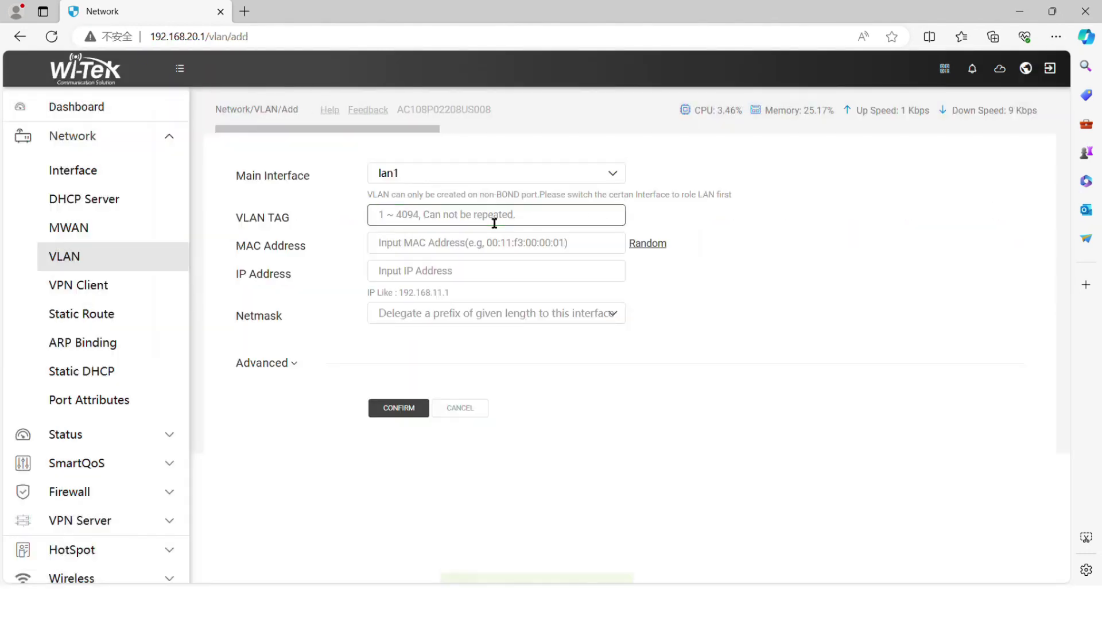
type("40")
left_click(648, 242)
left_click(509, 277)
type("192")
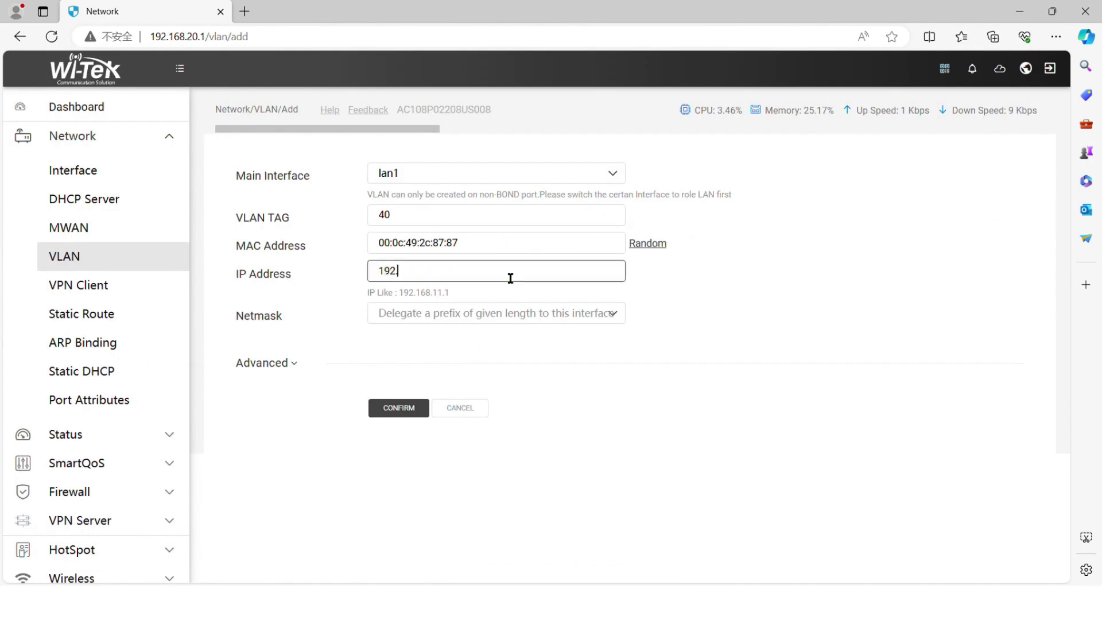
left_click(500, 313)
left_click(462, 492)
left_click(412, 408)
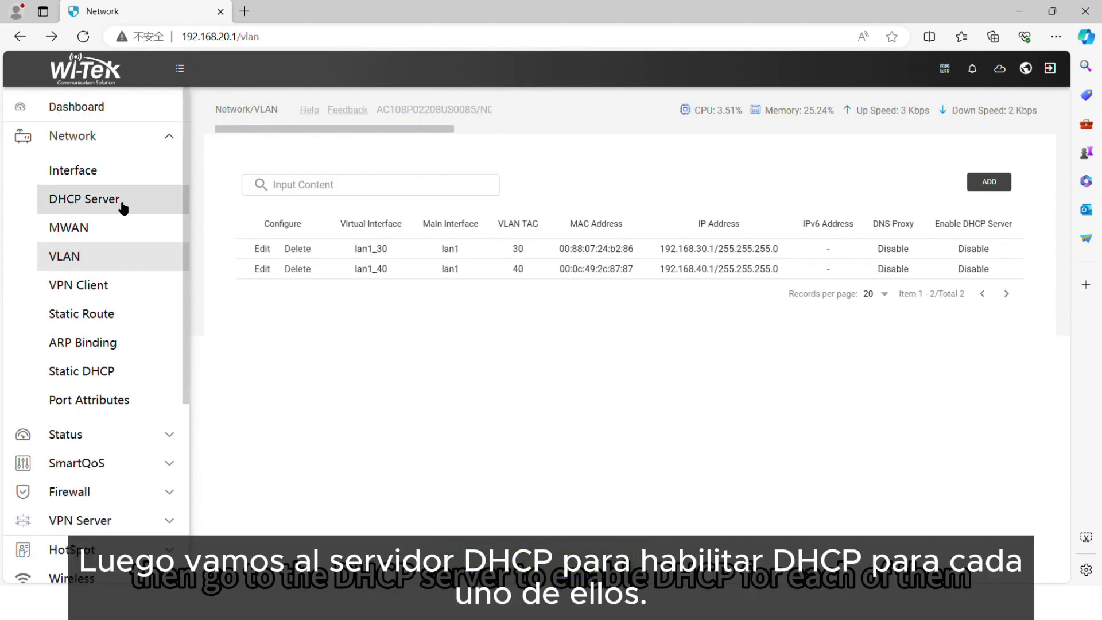
Set lan1_30's DHCP to Basic Mode with Peer DNS 114.114.114.114 and save.
left_click(122, 204)
left_click(266, 268)
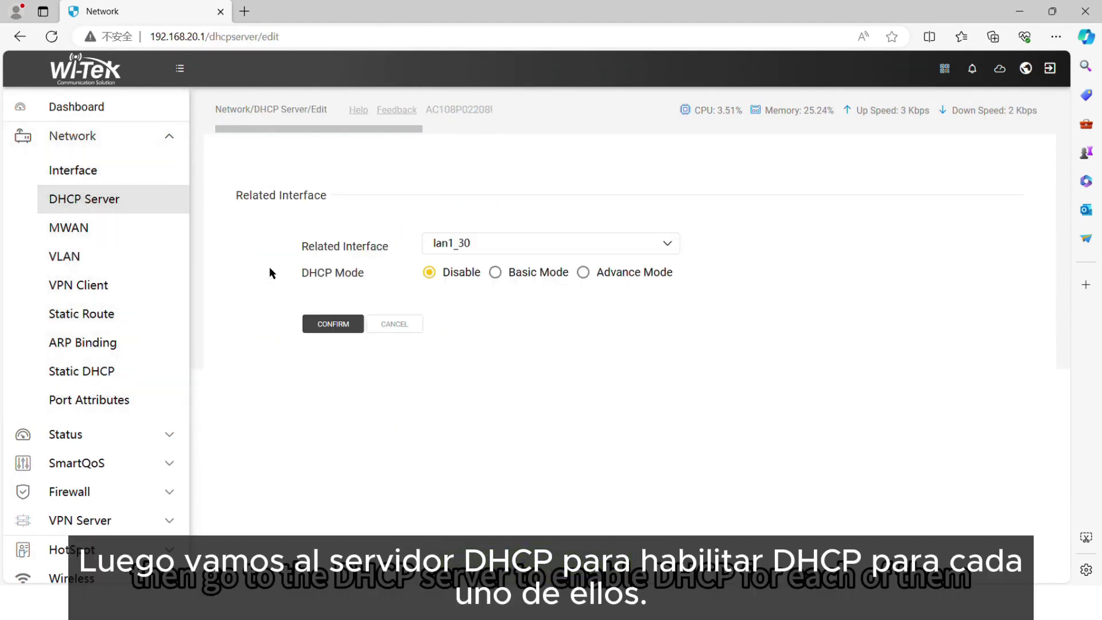
left_click(495, 272)
left_click(498, 461)
type("14")
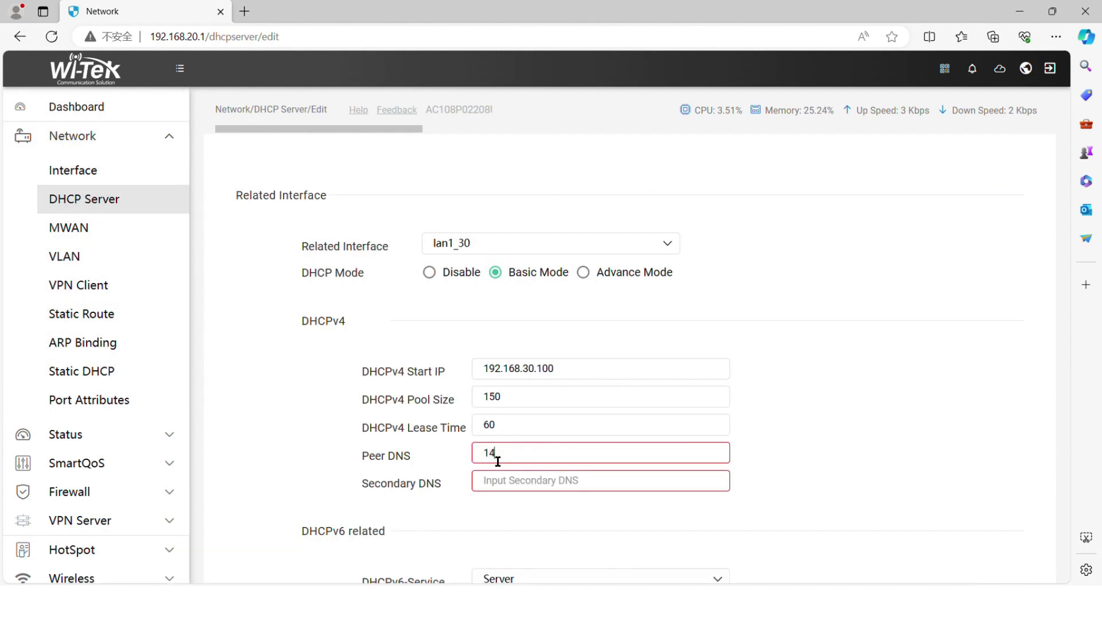
key("BackSpace")
key("BackSpace")
type("14.114.114.1")
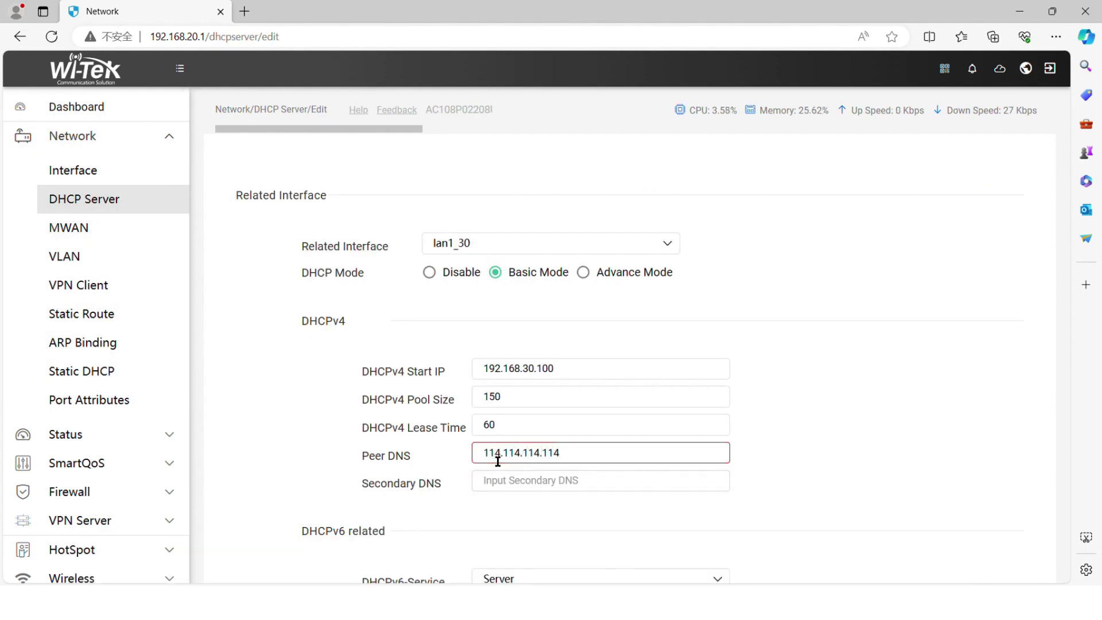
scroll(481, 526, "down", 4)
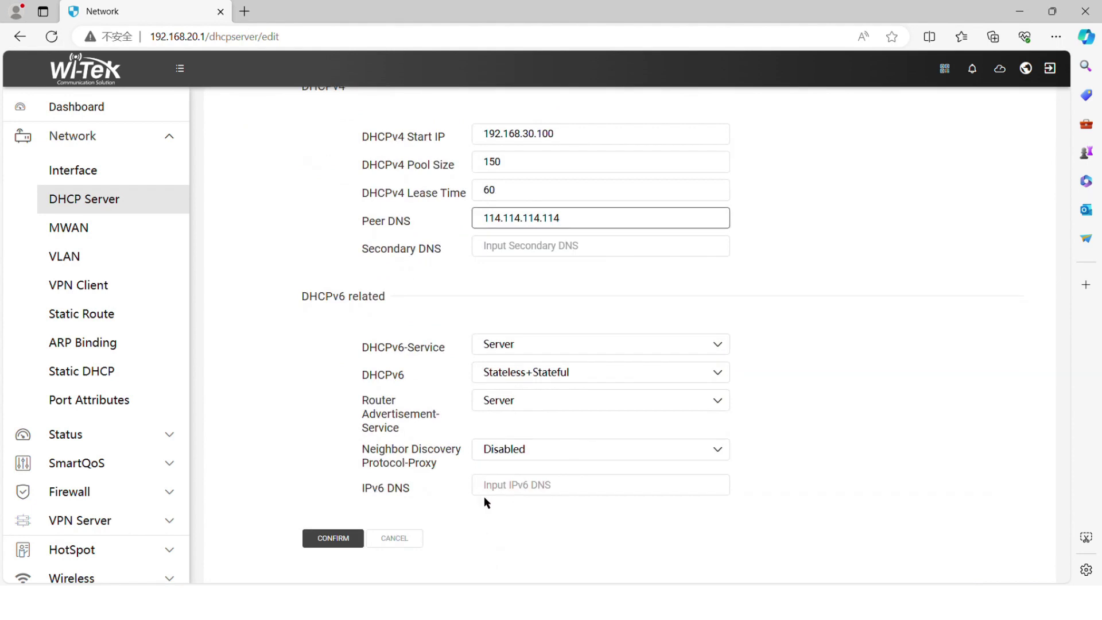
left_click(333, 538)
Set lan1_40's DHCP to Basic Mode with Peer DNS 114.114.114.114 and save.
left_click(262, 288)
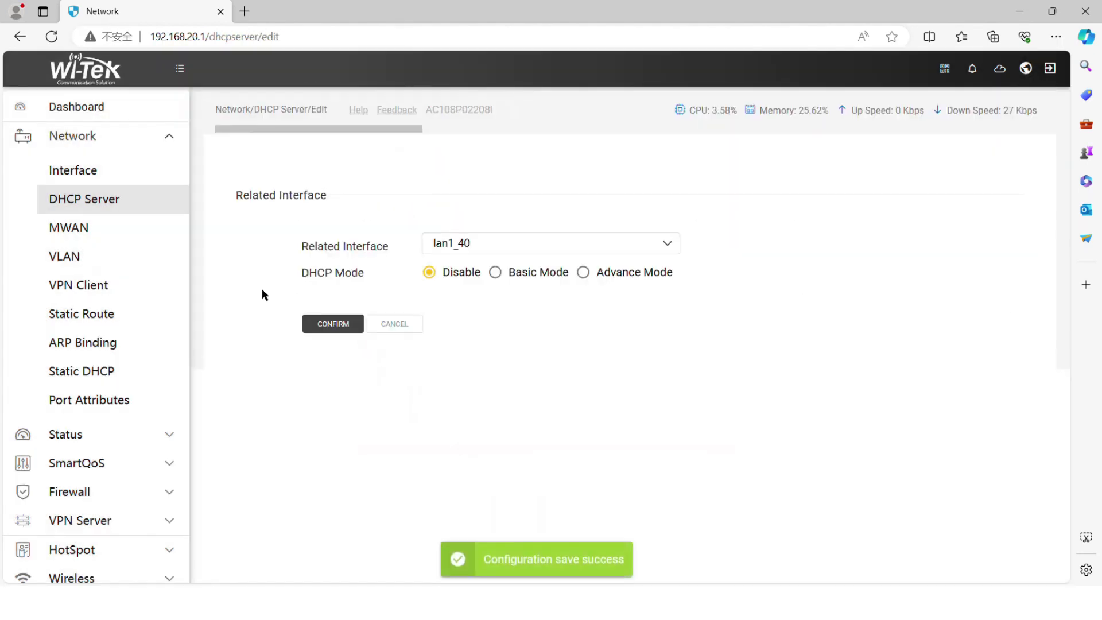
left_click(509, 274)
left_click(504, 454)
type("114.114.114.114")
scroll(505, 459, "down", 4)
left_click(335, 538)
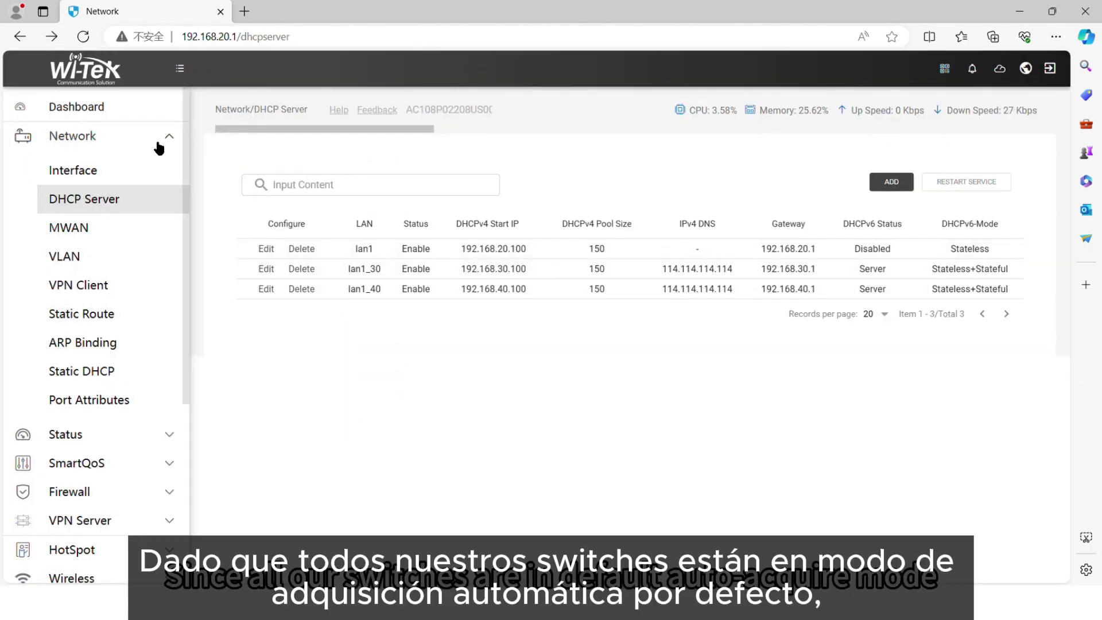
Copy switch address 192.168.20.102 from the gateway's DHCP leases table.
left_click(159, 145)
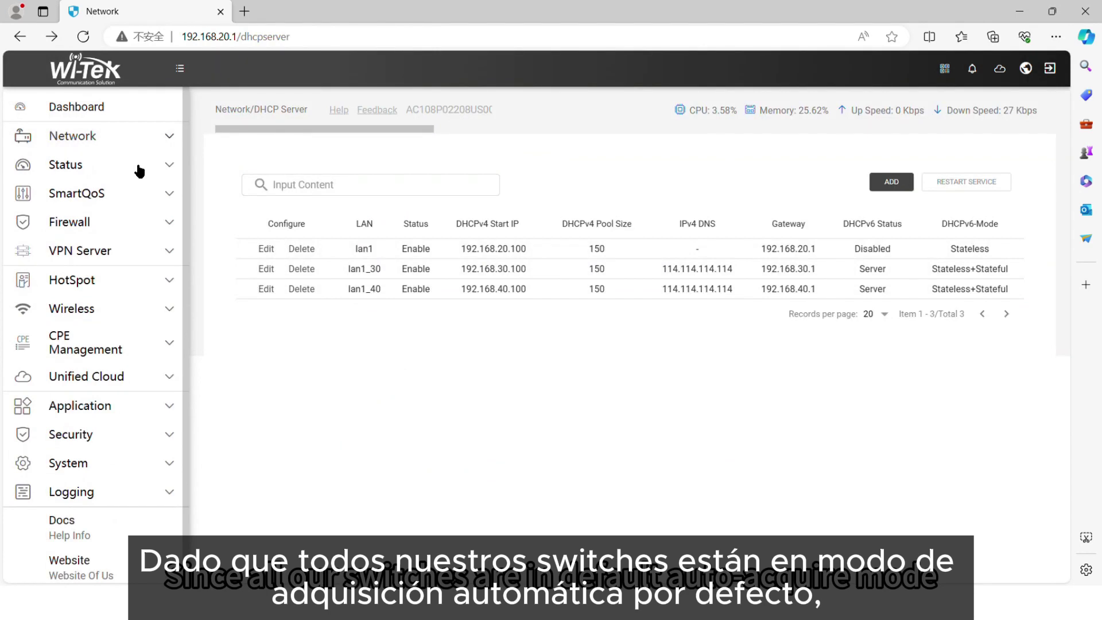
left_click(139, 167)
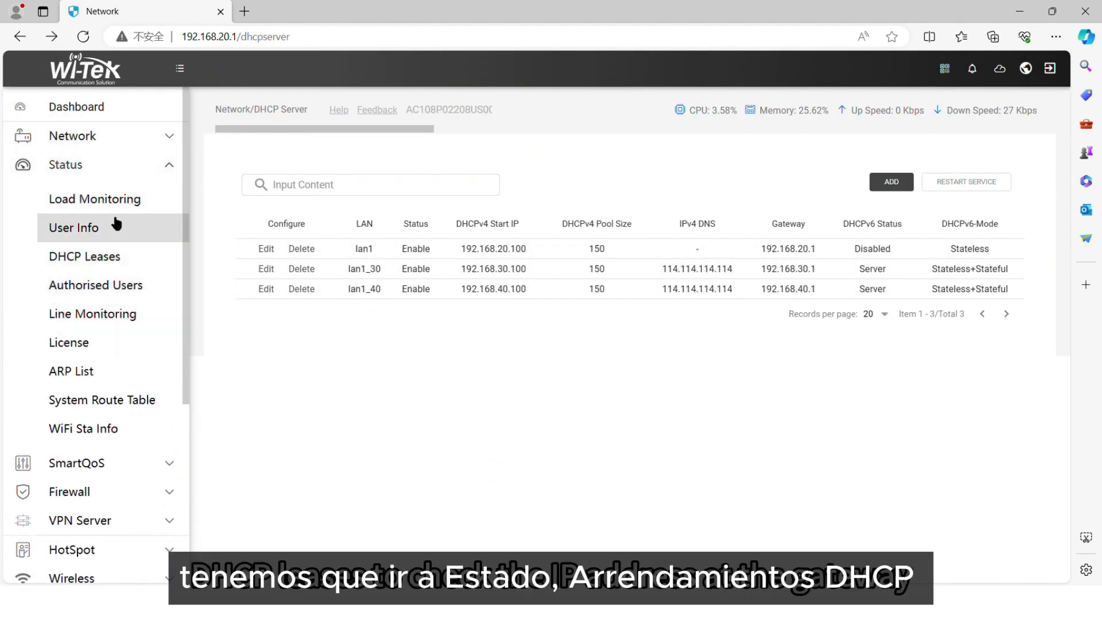
left_click(90, 259)
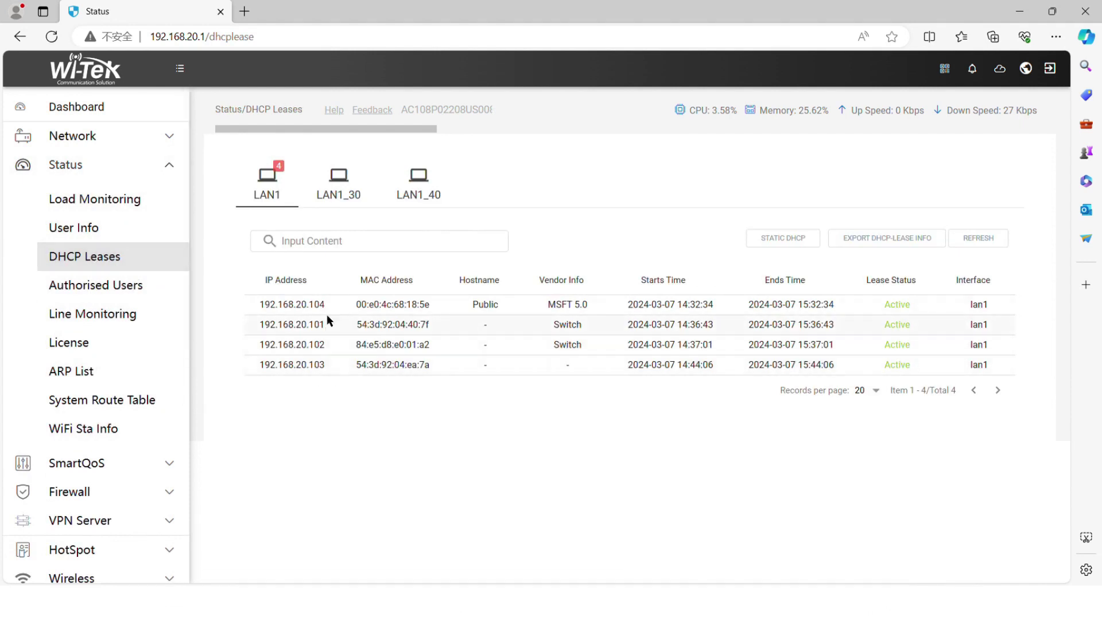
double_click(304, 345)
key("ctrl+c")
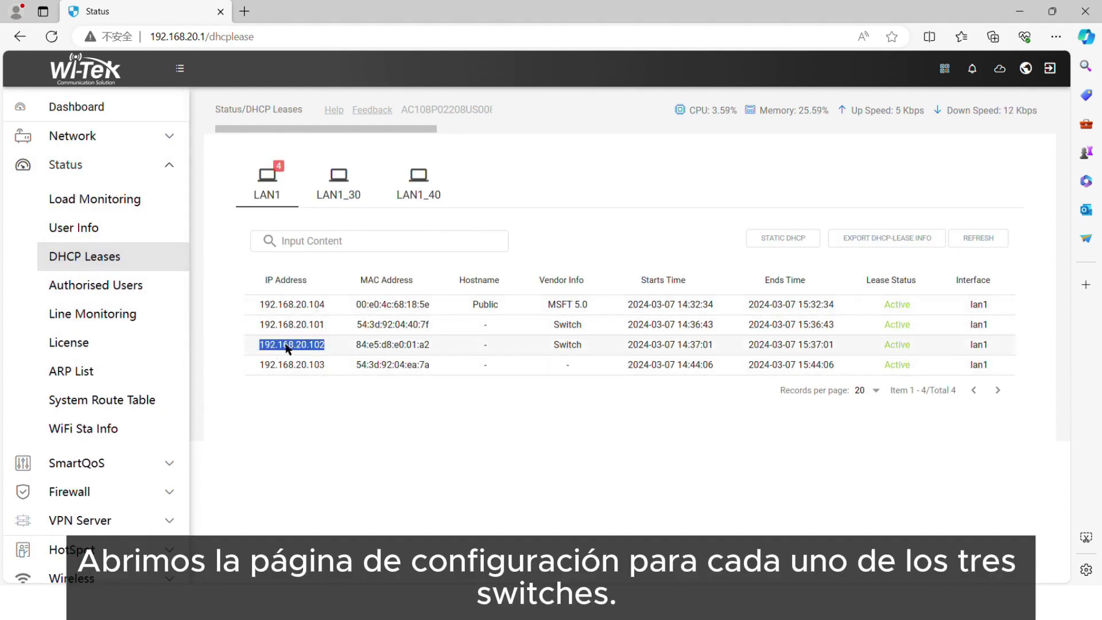
Log in to the switch at 192.168.20.102 in a new tab with the admin credentials.
left_click(244, 11)
key("ctrl+v")
key("Return")
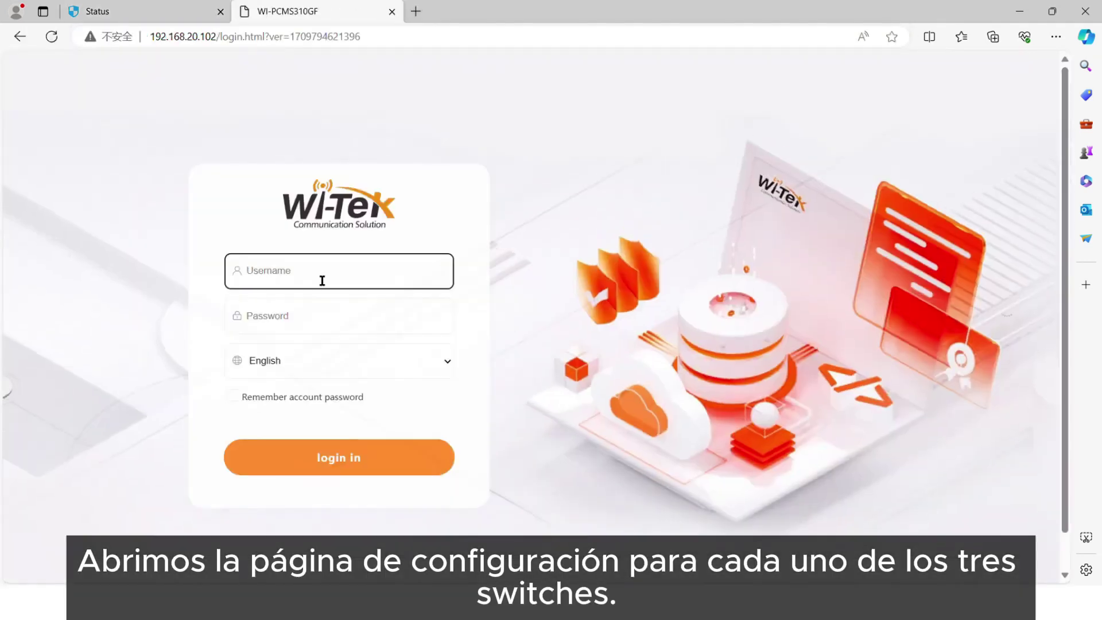
type("admin")
left_click(310, 330)
left_click(296, 272)
left_click(296, 322)
type("admin")
key("Return")
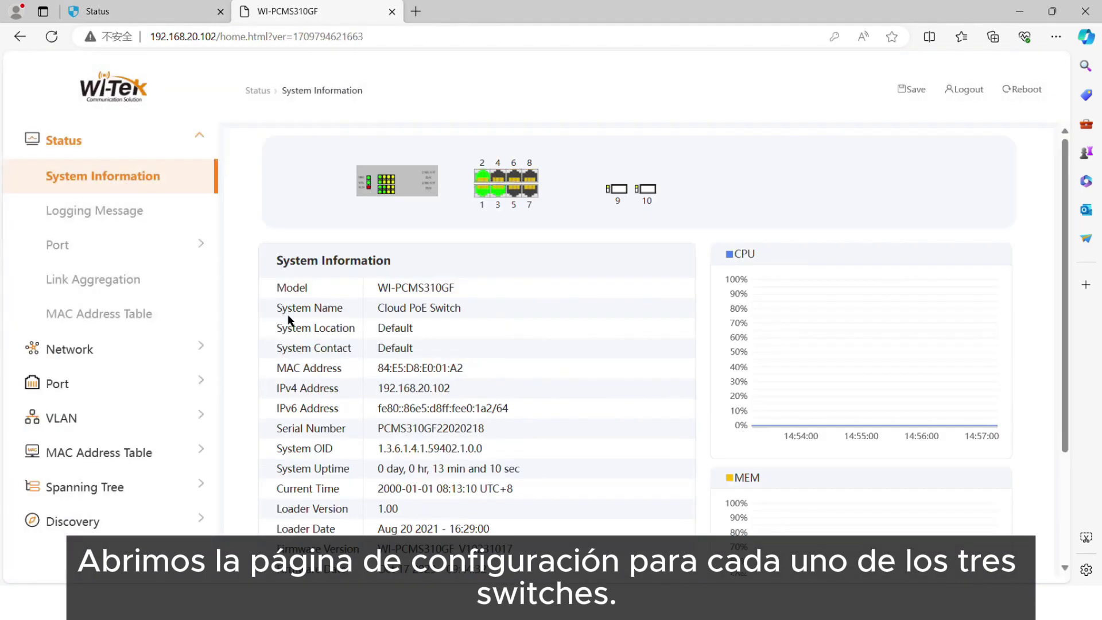
Log in to the switch at 192.168.20.101 in another tab with the admin credentials.
left_click(419, 12)
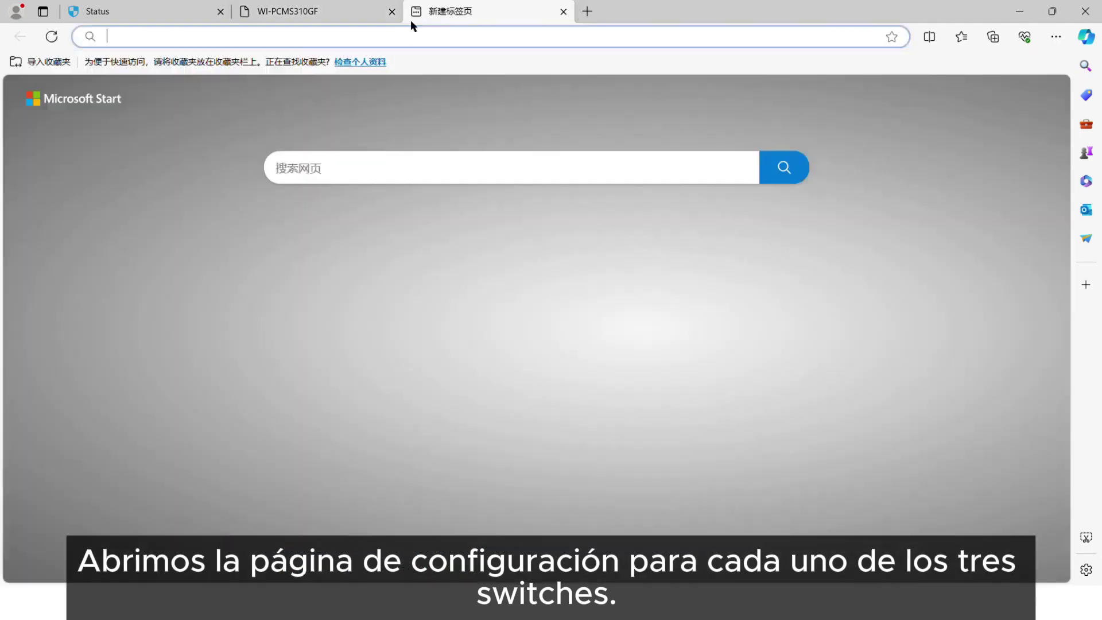
left_click(155, 5)
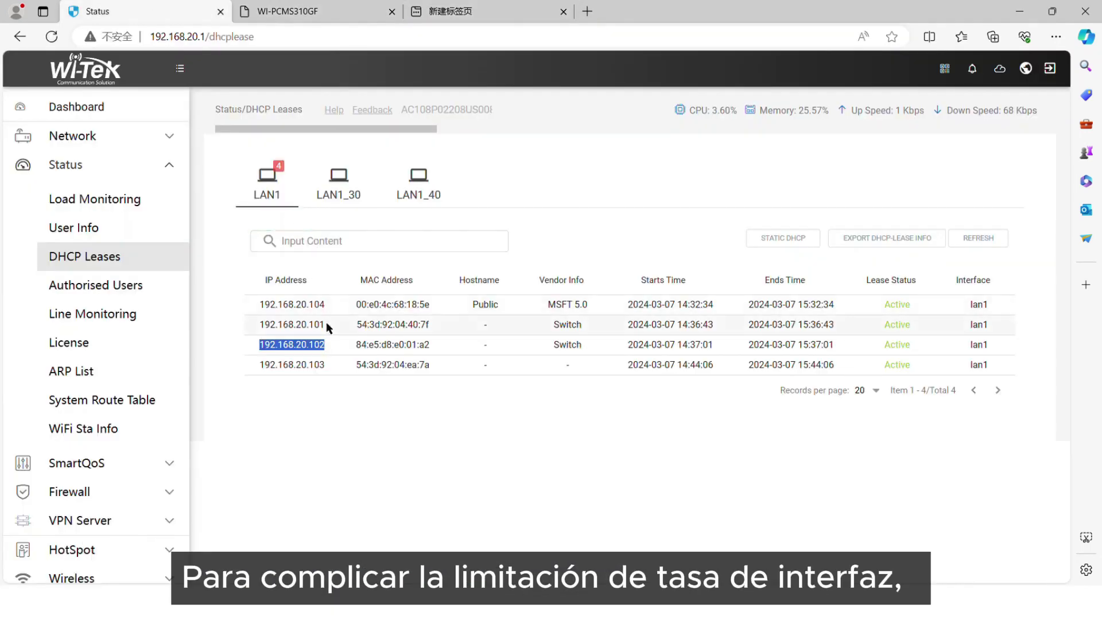
left_click(436, 7)
key("ctrl+v")
key("Return")
type("admin")
left_click(304, 320)
type("admin")
Log in to the switch at 192.168.20.103 in a new tab, then return to WI-PCMS310GF.
left_click(304, 454)
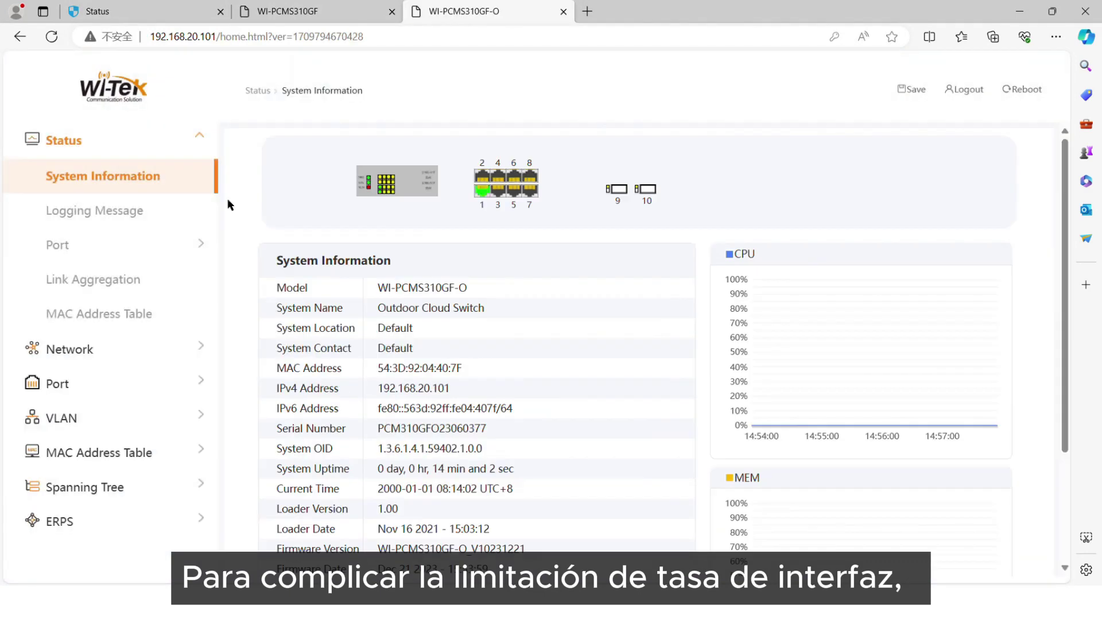
key("ctrl+t")
left_click(143, 11)
left_click_drag(330, 368, 253, 373)
key("ctrl+c")
left_click(660, 11)
key("ctrl+v")
key("Return")
left_click(456, 404)
type("admin")
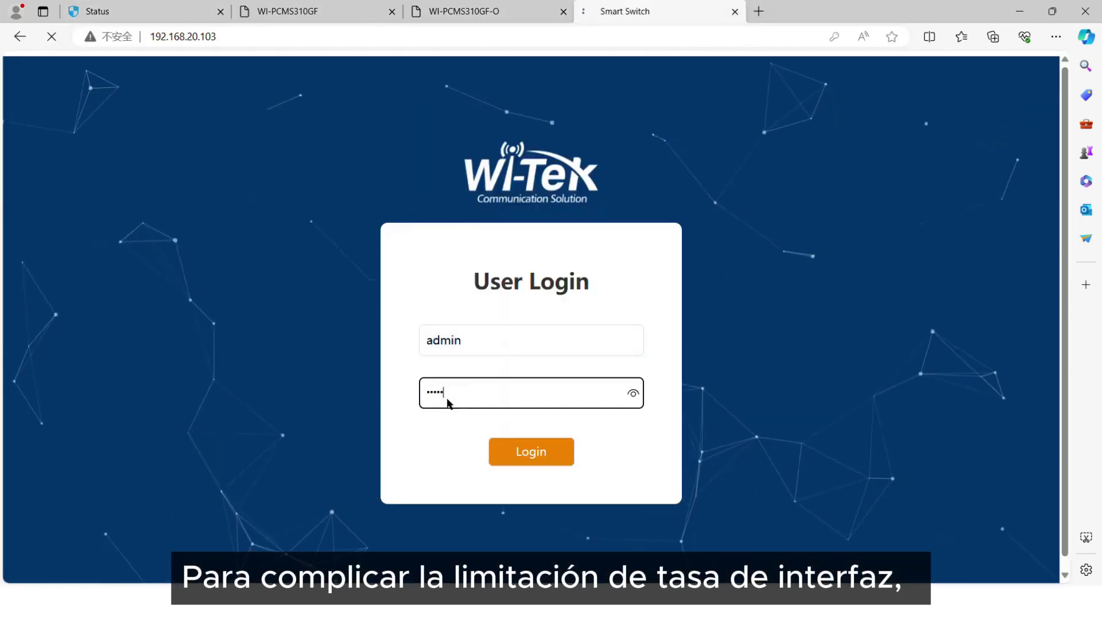
key("Return")
left_click(313, 11)
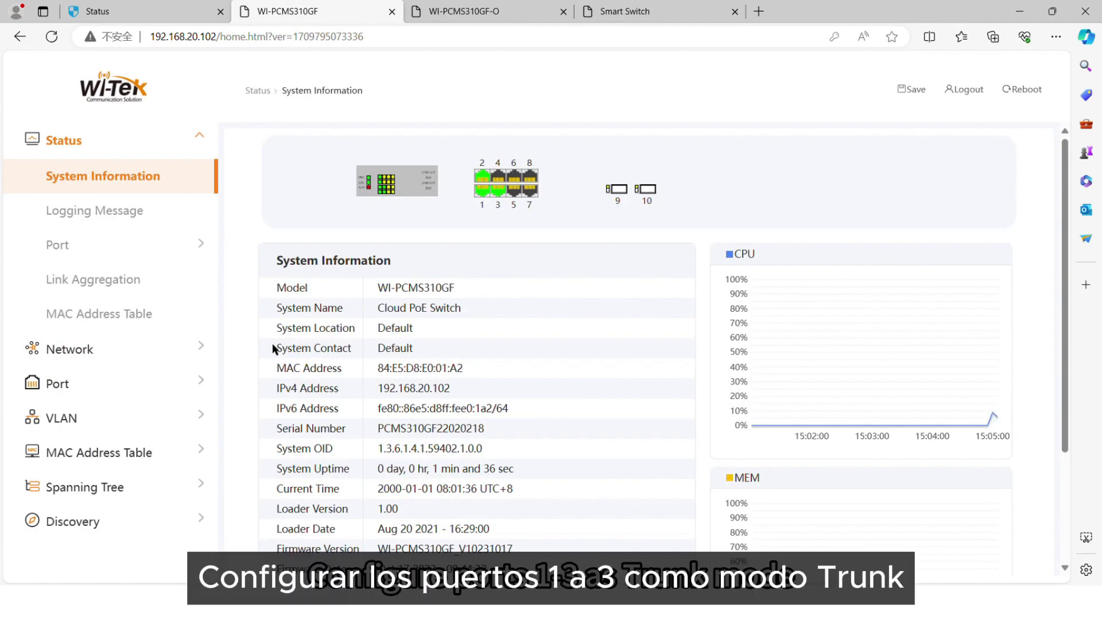
Move VLANs 30 and 40 into the Created VLAN list and apply.
left_click(130, 420)
scroll(337, 241, "down", 7)
left_click(327, 255)
left_click(382, 213)
scroll(332, 258, "down", 2)
left_click(330, 258)
left_click(381, 213)
left_click(281, 303)
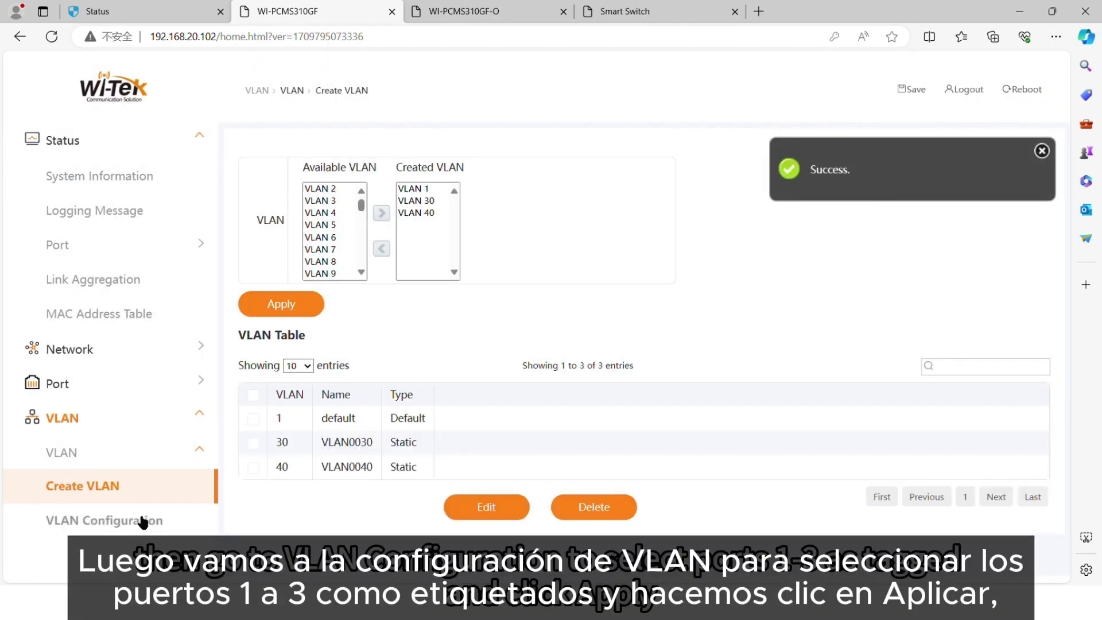
Set GE2 and GE3 as tagged members of VLAN0030 and apply.
left_click(143, 522)
left_click(301, 169)
left_click(290, 199)
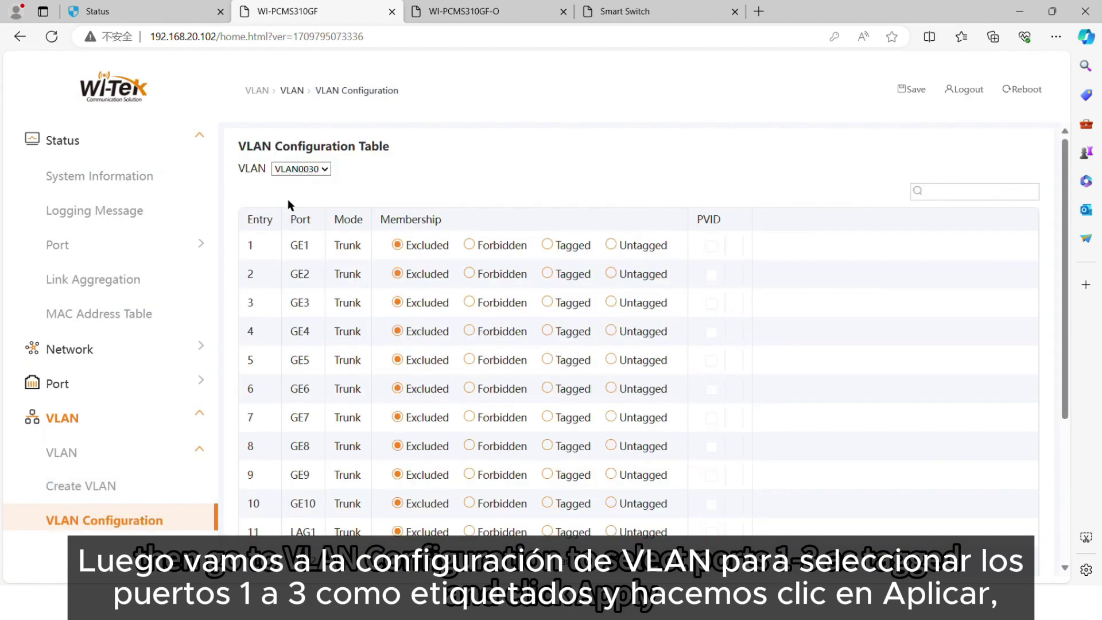
left_click(547, 274)
left_click(547, 302)
scroll(516, 421, "down", 4)
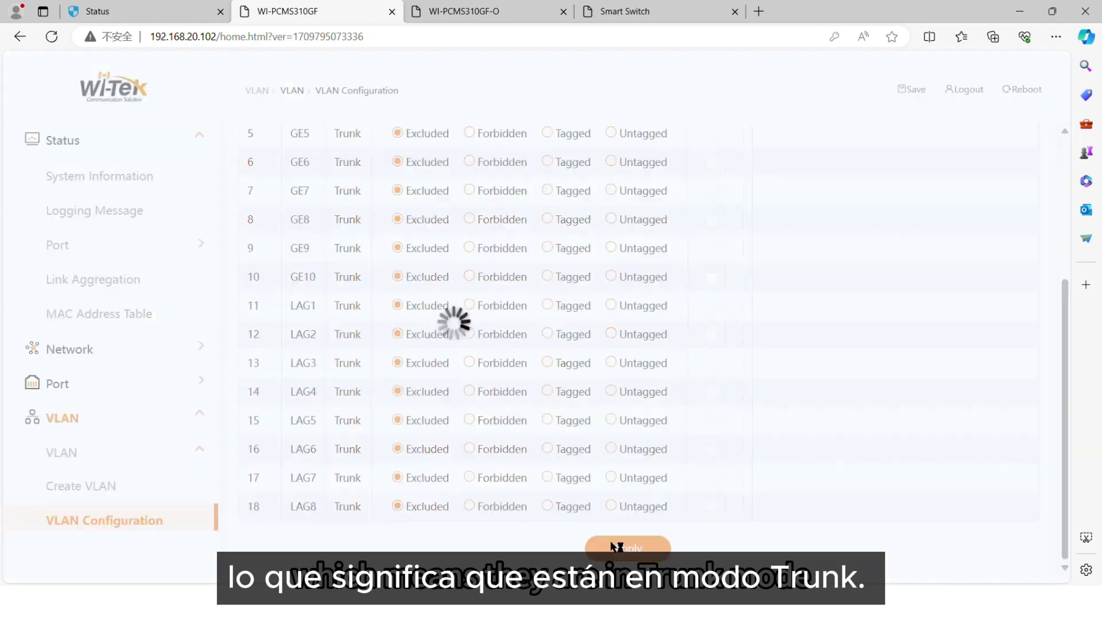
left_click(615, 548)
Set GE1, GE2 and GE3 as tagged members of VLAN0040 and apply.
left_click(301, 169)
left_click(317, 207)
left_click(547, 245)
left_click(547, 274)
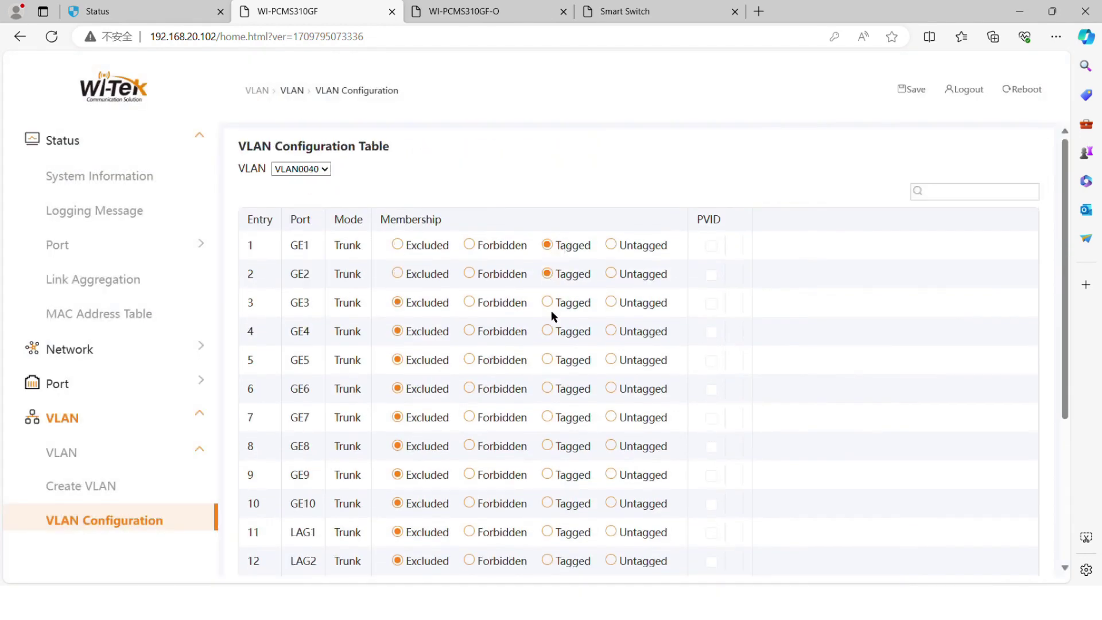
left_click(547, 303)
scroll(552, 333, "down", 4)
left_click(625, 559)
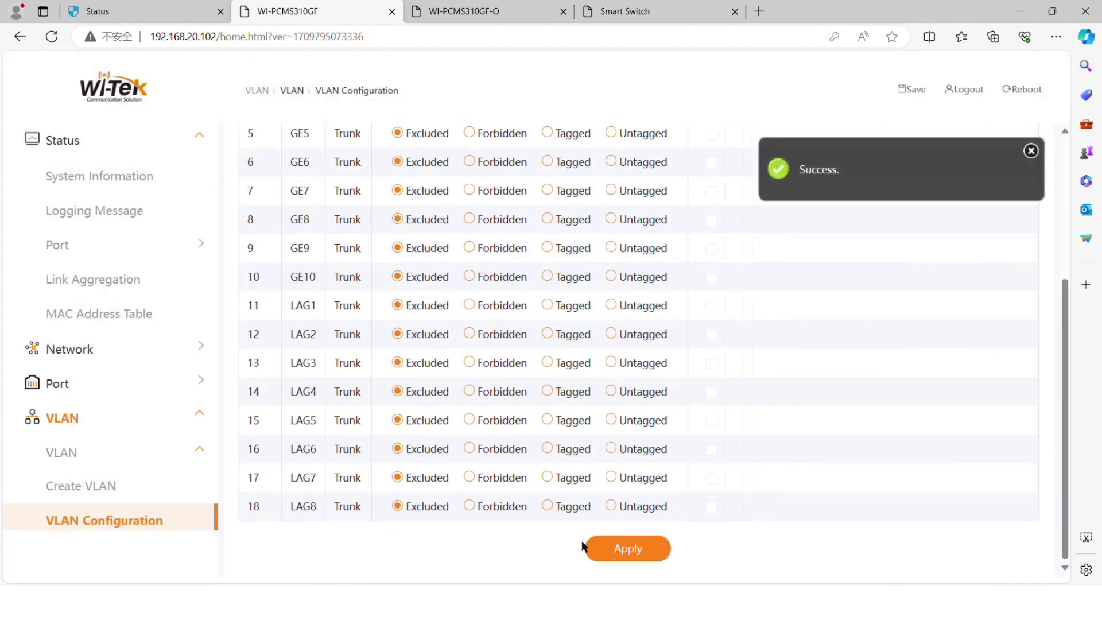
left_click(468, 9)
Move VLANs 30 and 40 into the Created list on the WI-PCMS310GF-O switch and apply.
left_click(134, 423)
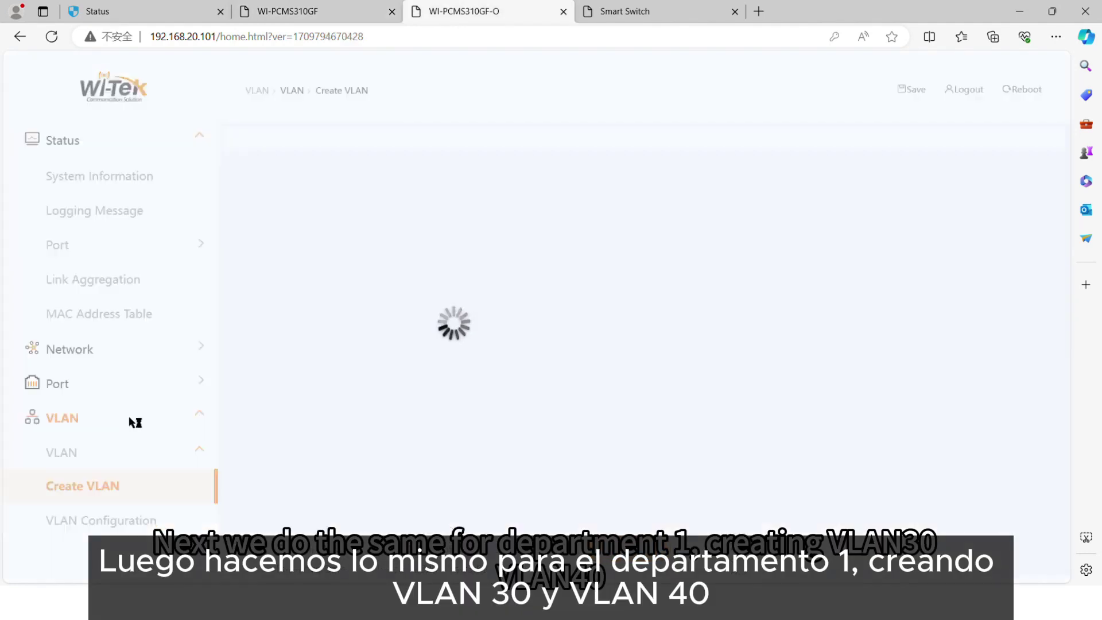
scroll(338, 265, "down", 1)
scroll(338, 265, "down", 6)
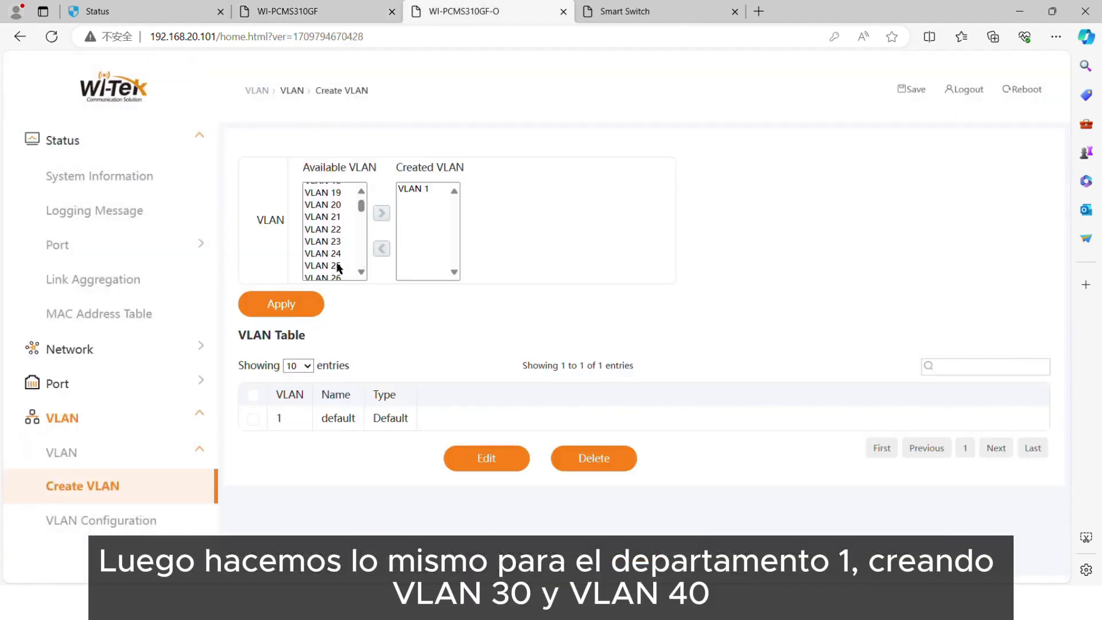
left_click(330, 267)
left_click(381, 213)
scroll(336, 254, "down", 3)
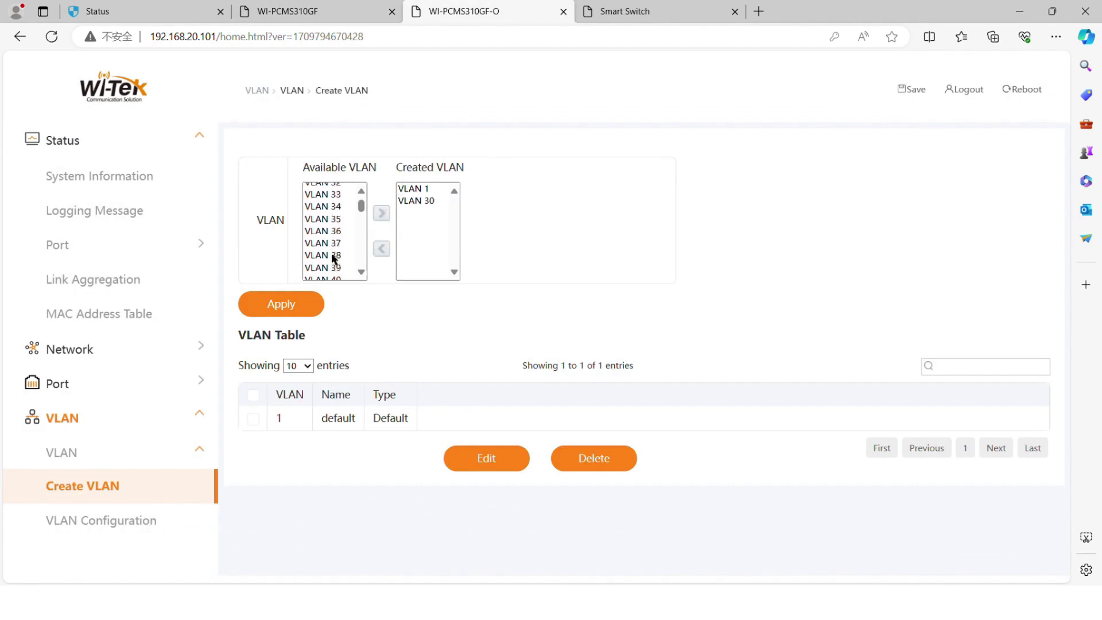
left_click(332, 259)
left_click(382, 213)
left_click(307, 303)
left_click(127, 520)
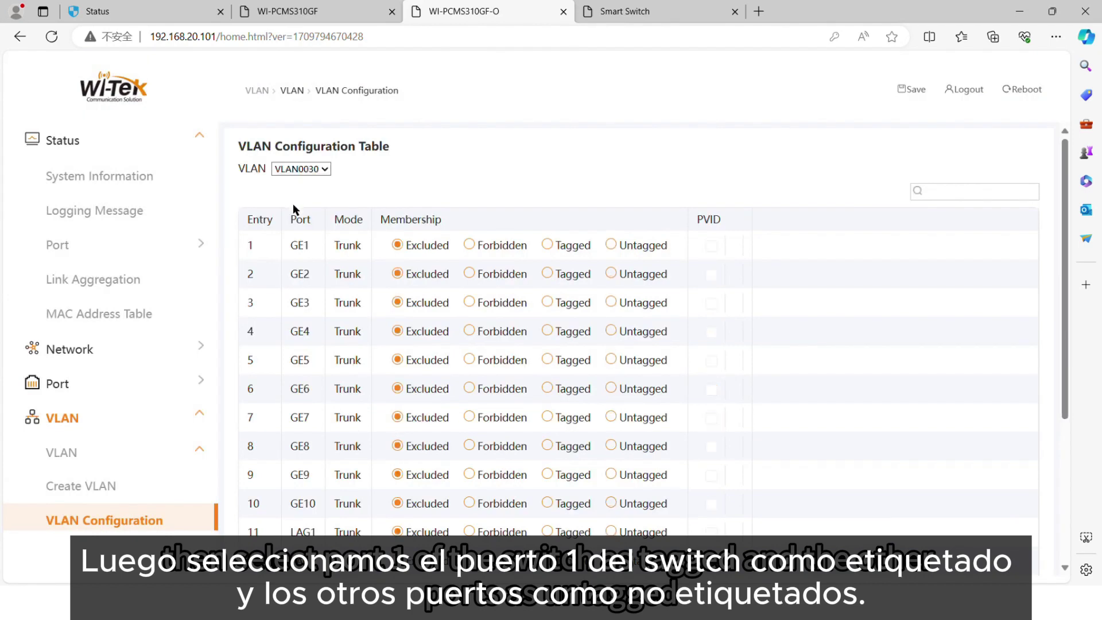
In VLAN0030, make GE1 tagged and GE2–GE10 untagged members, then apply.
left_click(547, 245)
left_click(610, 274)
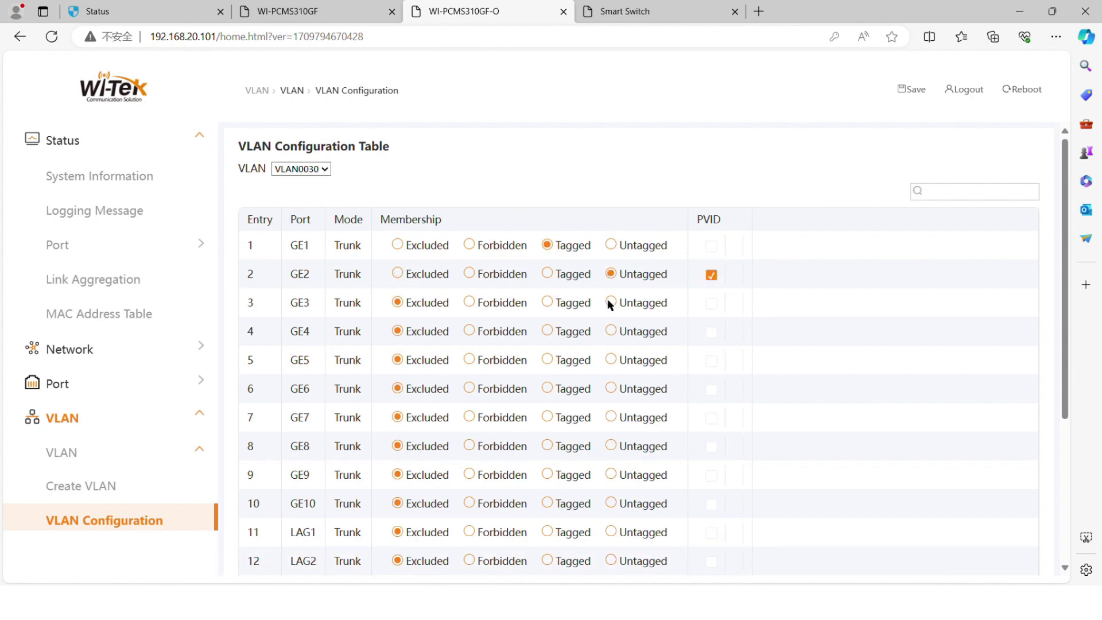
left_click(611, 302)
left_click(610, 331)
left_click(610, 360)
left_click(611, 388)
left_click(611, 418)
left_click(611, 447)
left_click(611, 475)
left_click(611, 503)
scroll(516, 493, "down", 4)
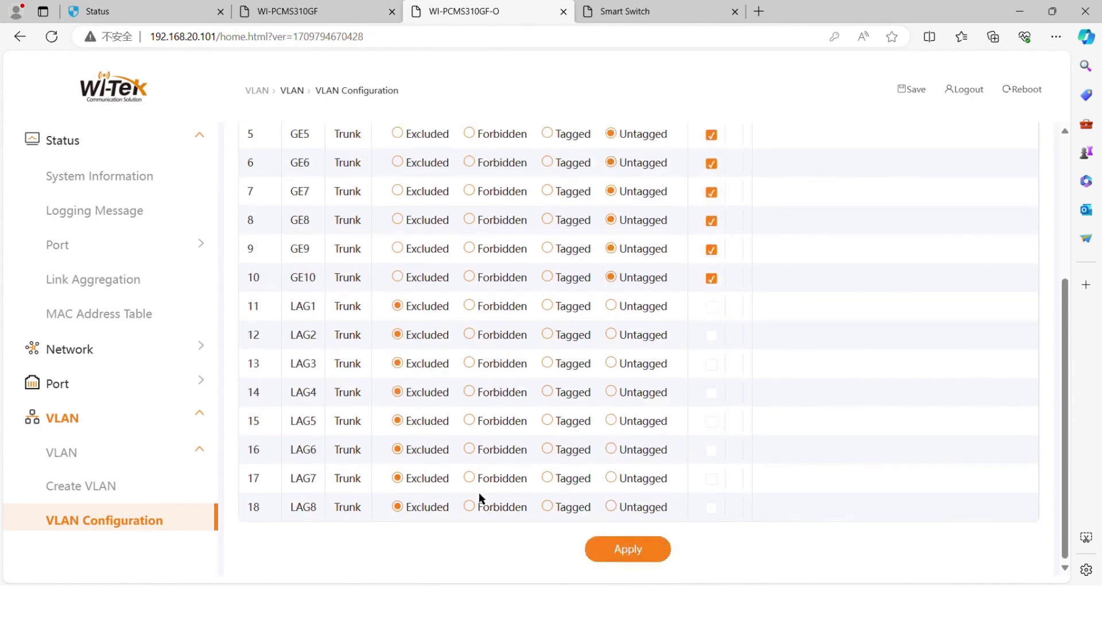
left_click(605, 548)
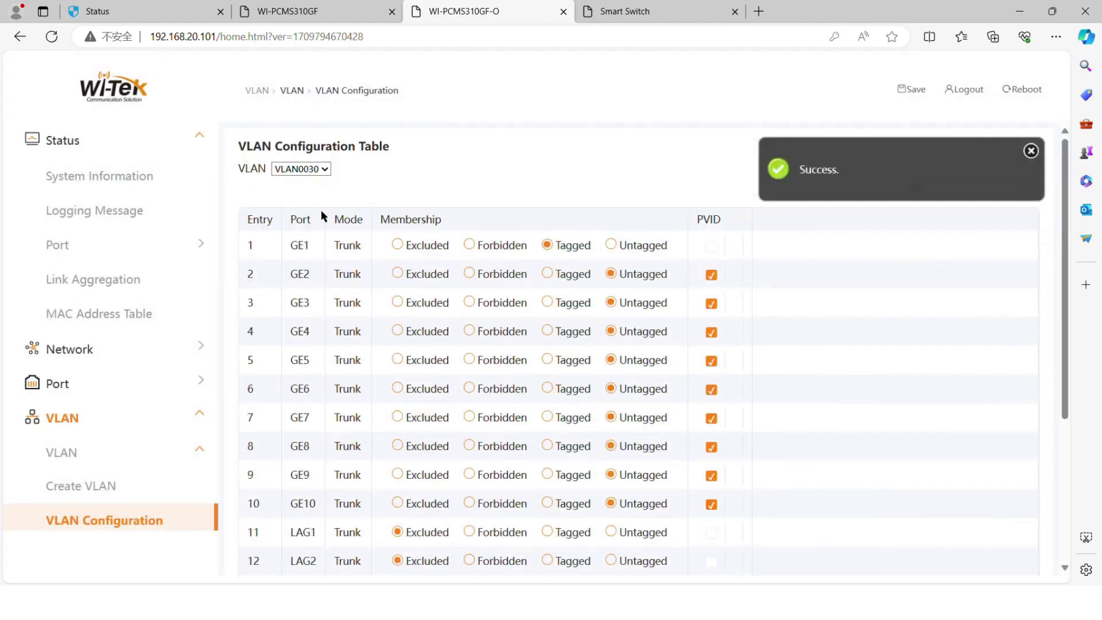
Make GE1 a tagged member of VLAN0040 and apply.
left_click(322, 215)
left_click(546, 246)
scroll(577, 495, "down", 4)
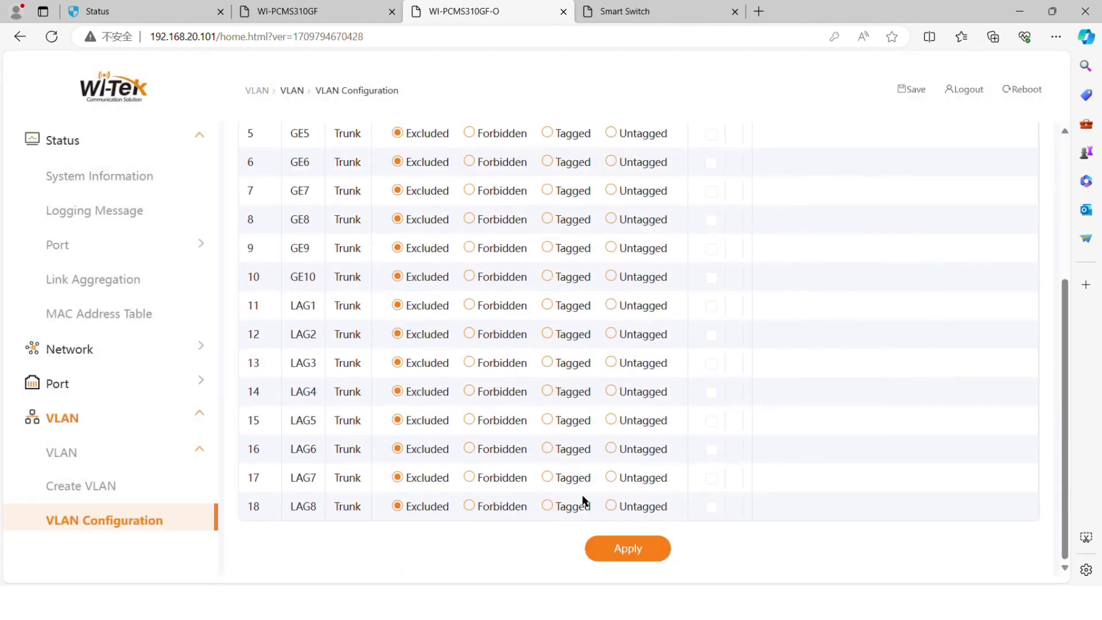
left_click(601, 546)
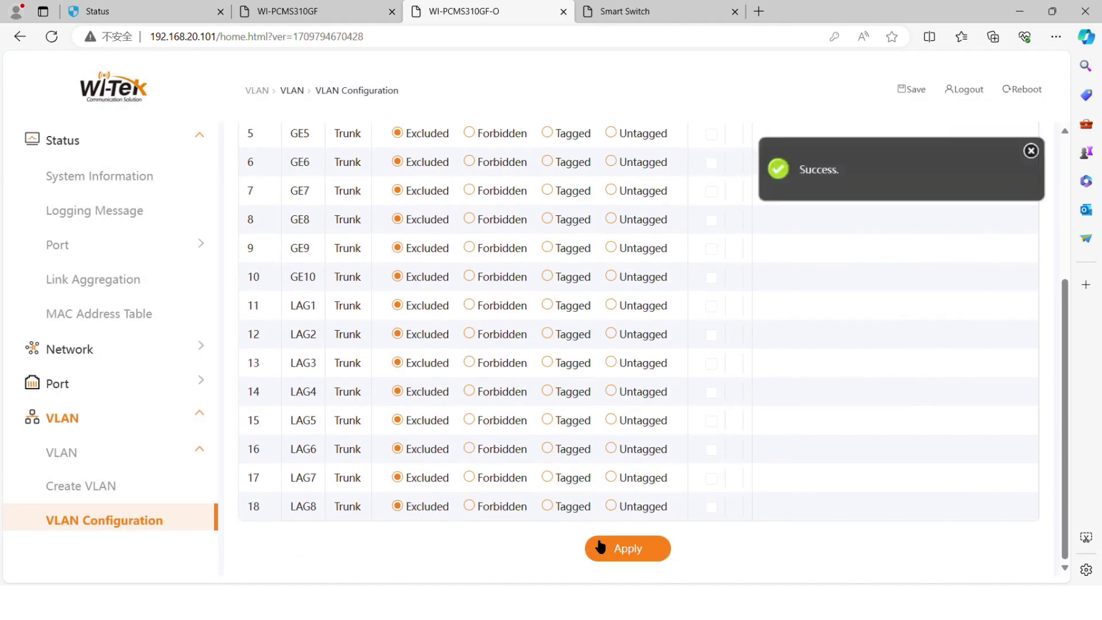
scroll(172, 518, "down", 3)
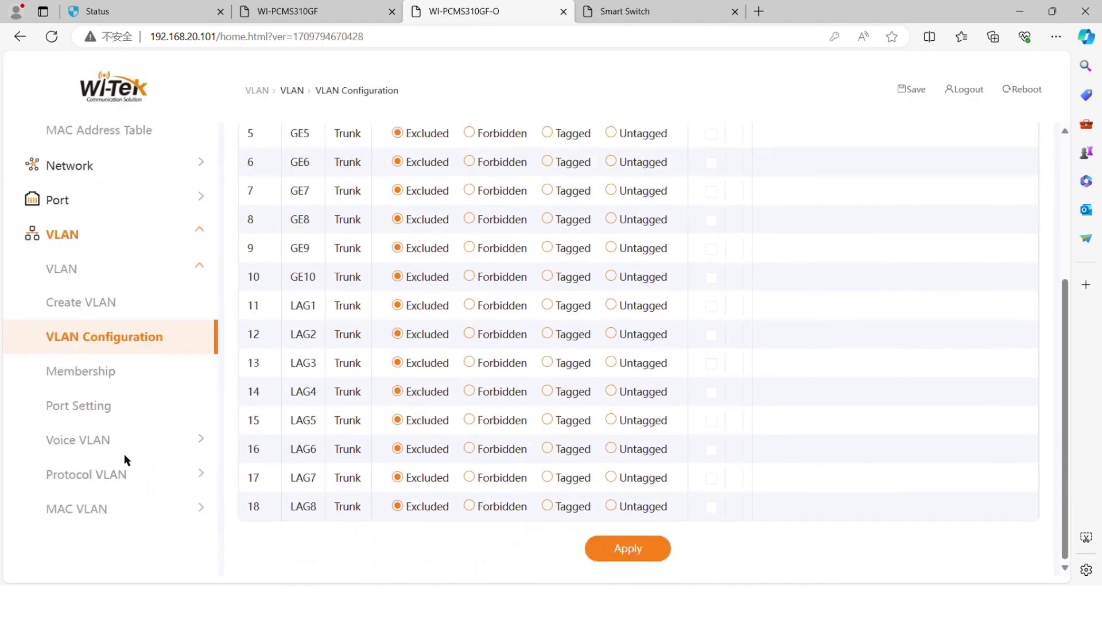
left_click(108, 408)
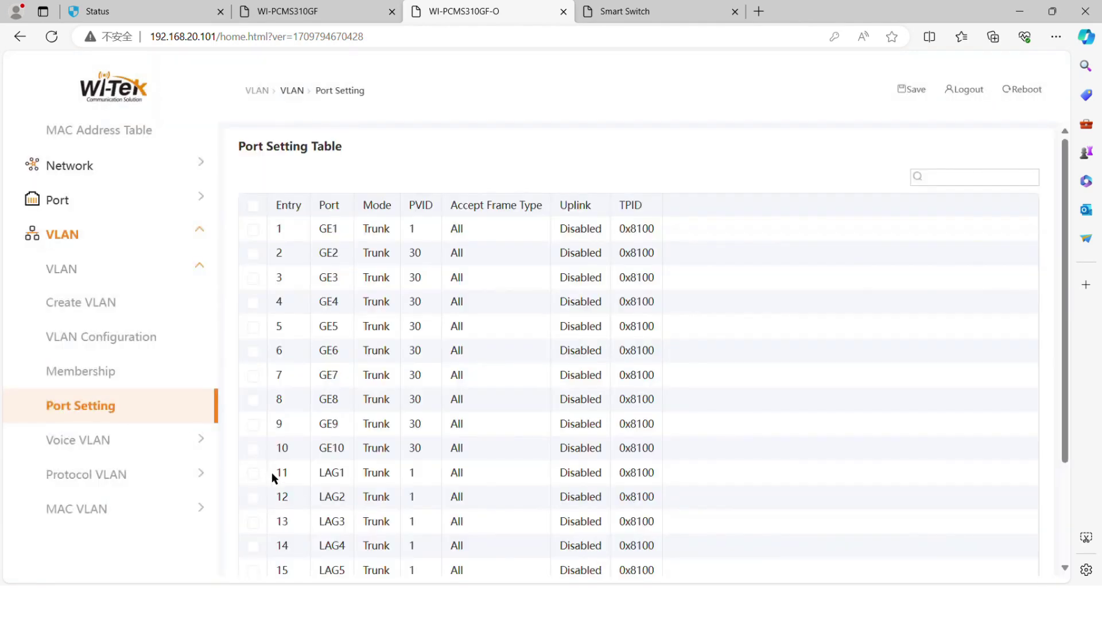
Set ports GE2–GE10 to Access mode on VLAN 30 and apply.
left_click(253, 253)
left_click(253, 278)
left_click(253, 302)
left_click(253, 327)
left_click(253, 351)
left_click(253, 376)
left_click(253, 400)
left_click(253, 424)
left_click(253, 448)
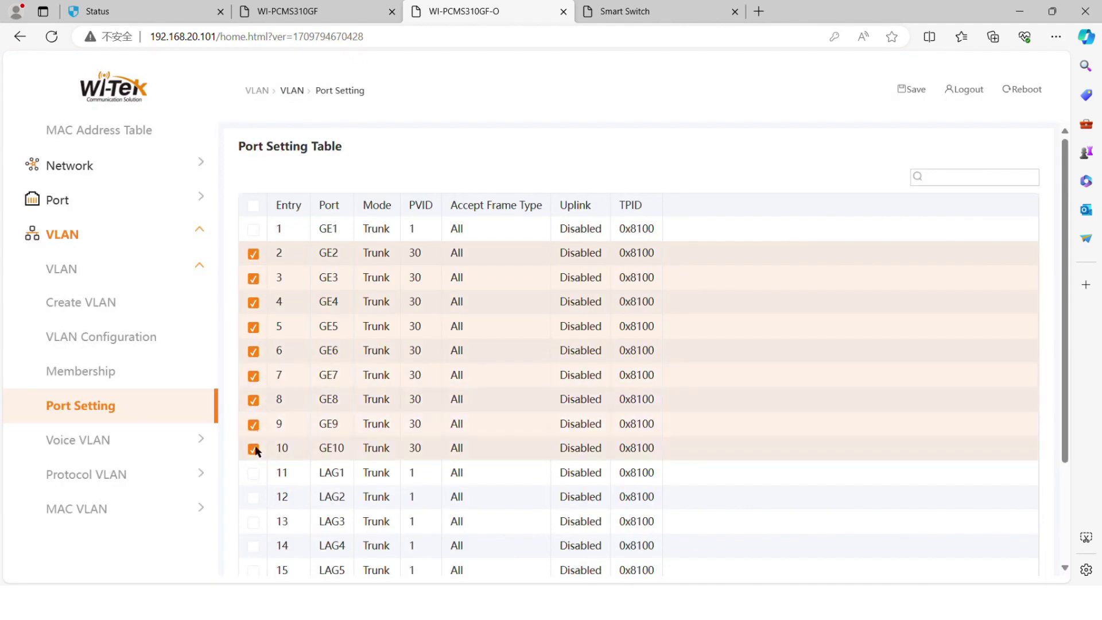
scroll(320, 423, "down", 5)
left_click(650, 548)
left_click(400, 237)
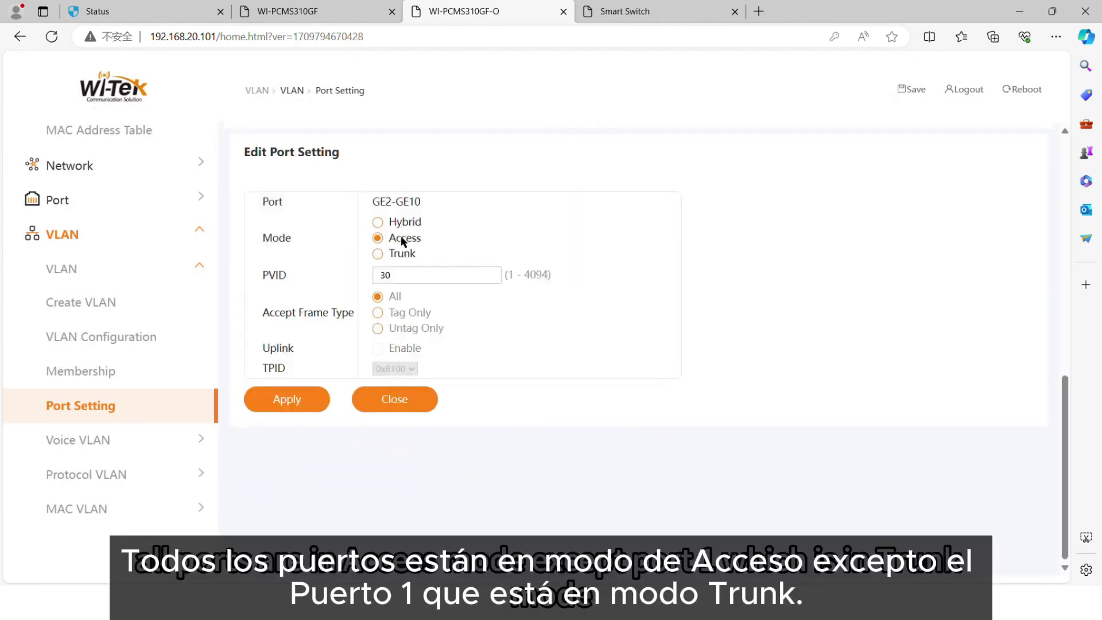
left_click(314, 405)
Go to the Smart Switch's web page and expand its VLAN settings.
scroll(328, 442, "down", 3)
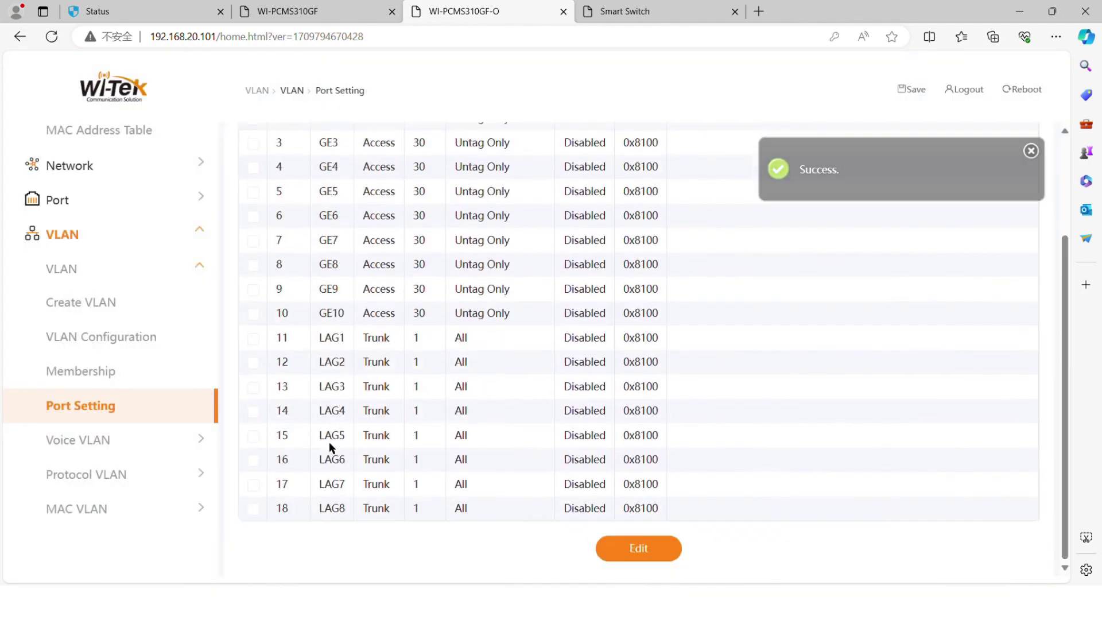
left_click(626, 12)
left_click(144, 301)
Create VLANs 30 and 40 on the VLAN Member page of the Smart Switch.
left_click(148, 305)
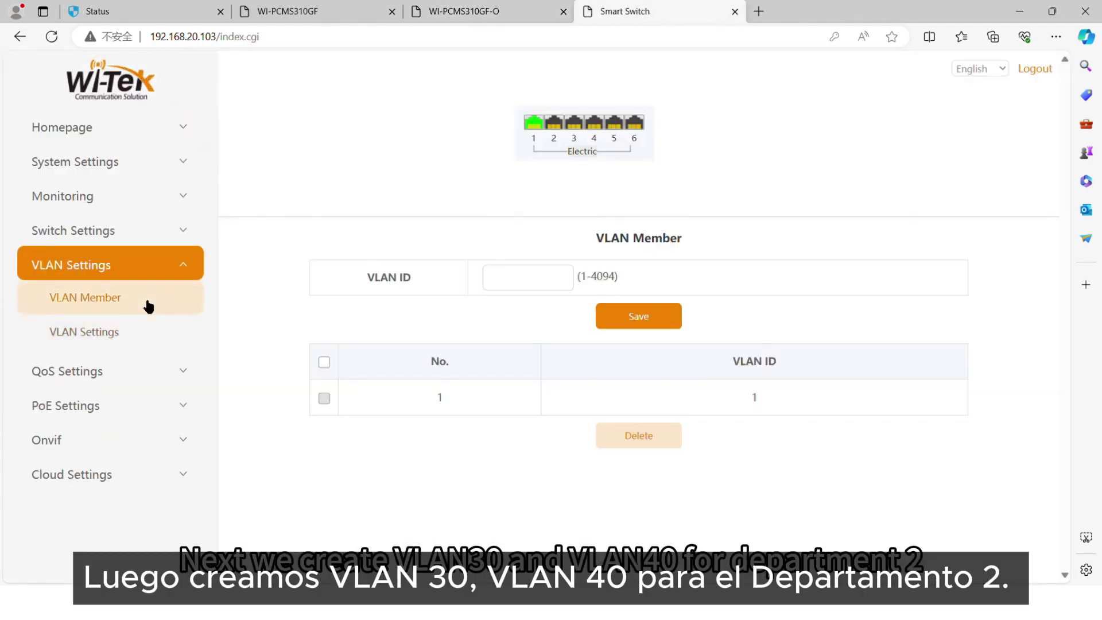
left_click(522, 281)
type("30")
left_click(638, 316)
left_click(505, 282)
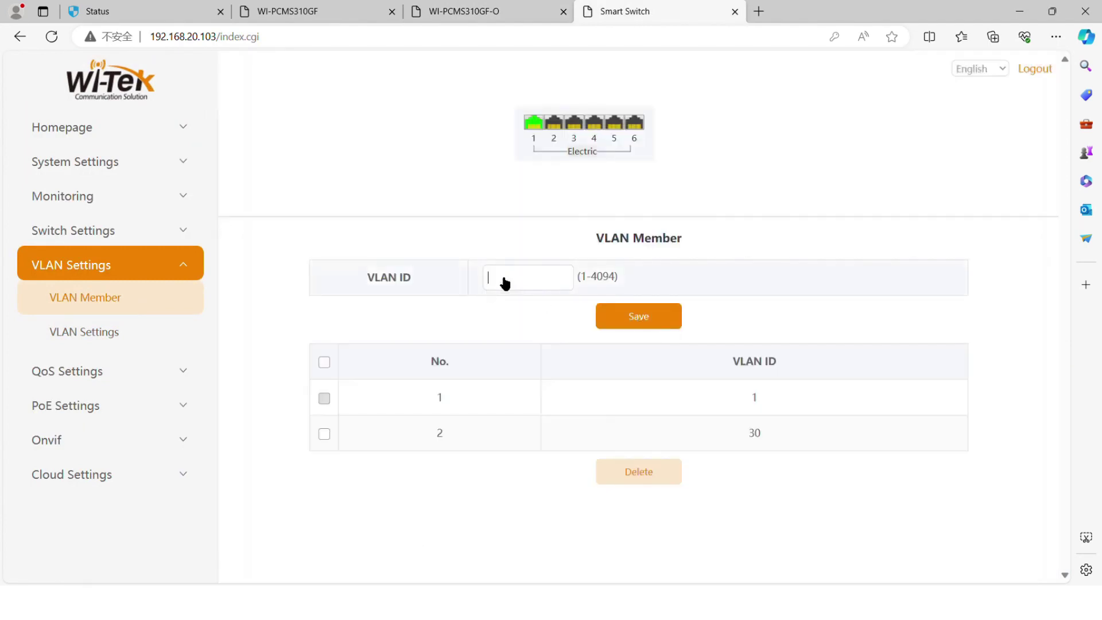
left_click(624, 322)
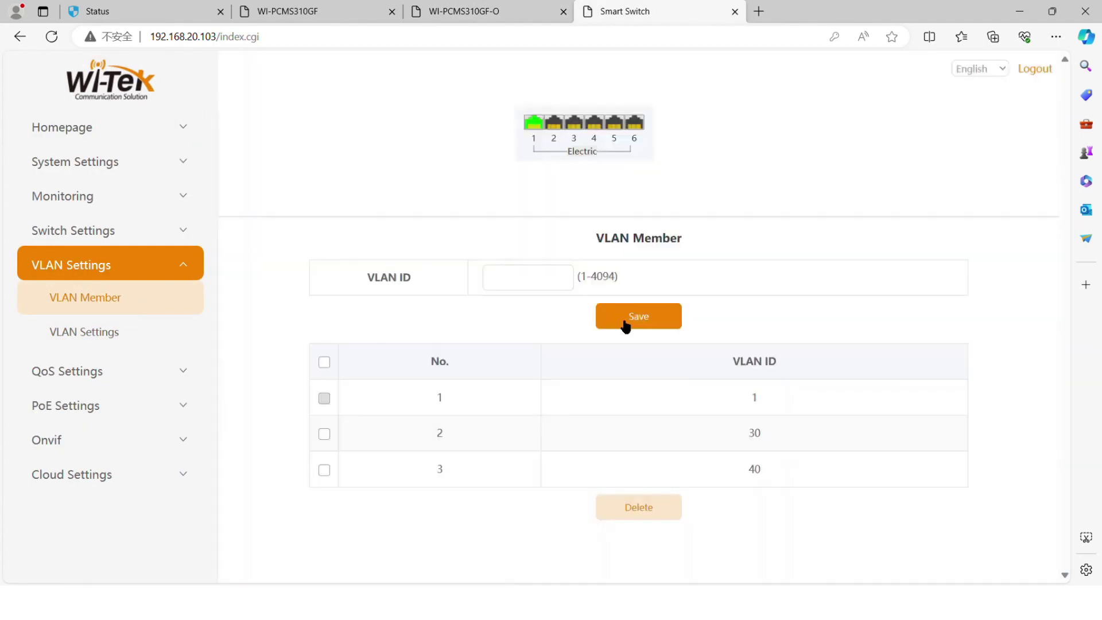
Make Port 1 a trunk with native VLAN 1, permitting VLANs 30 and 40, and save.
left_click(83, 332)
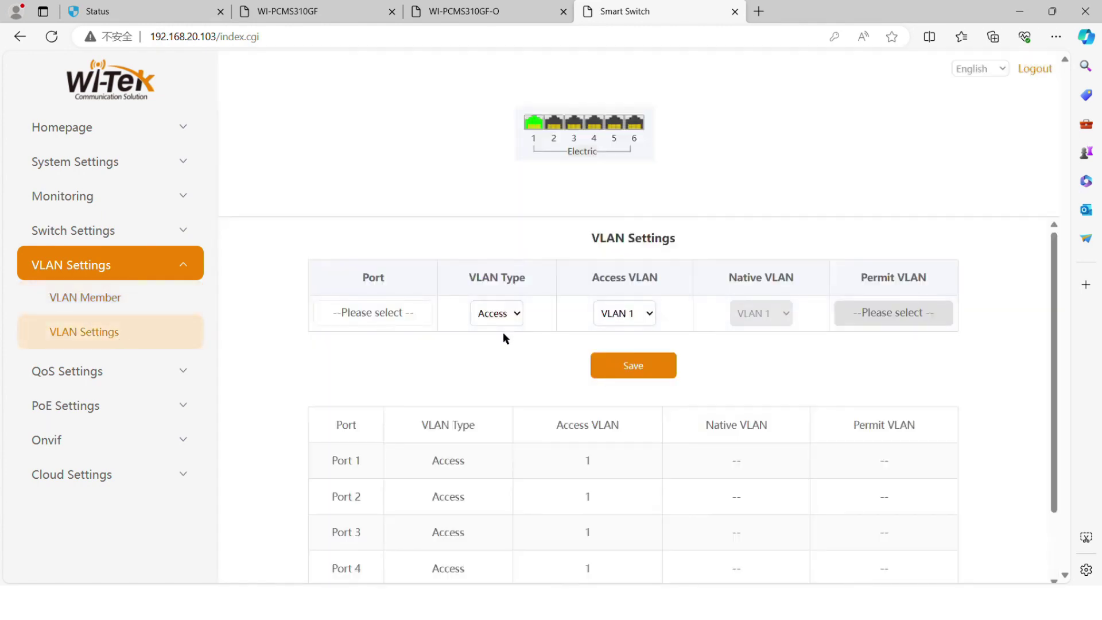
left_click(401, 316)
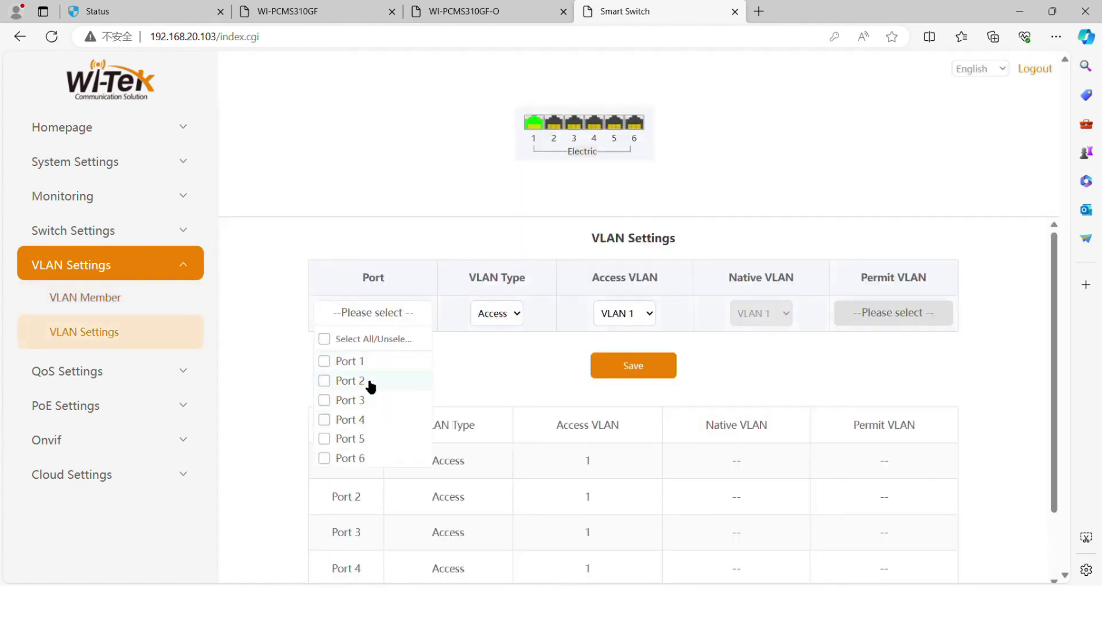
left_click(383, 361)
left_click(504, 313)
left_click(495, 347)
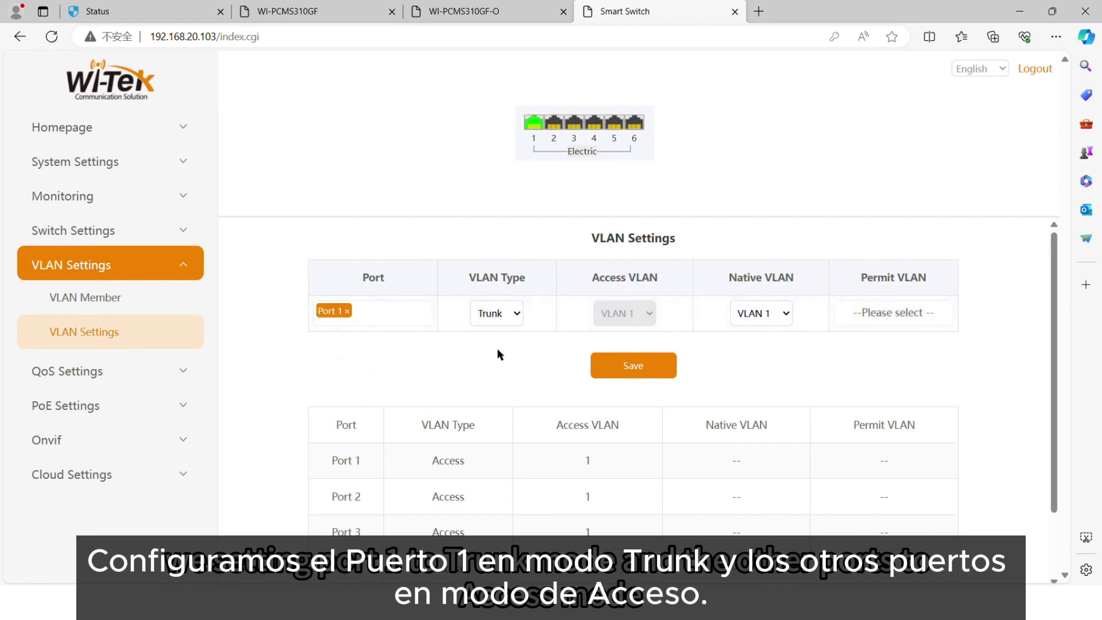
left_click(760, 313)
left_click(757, 347)
key("Up")
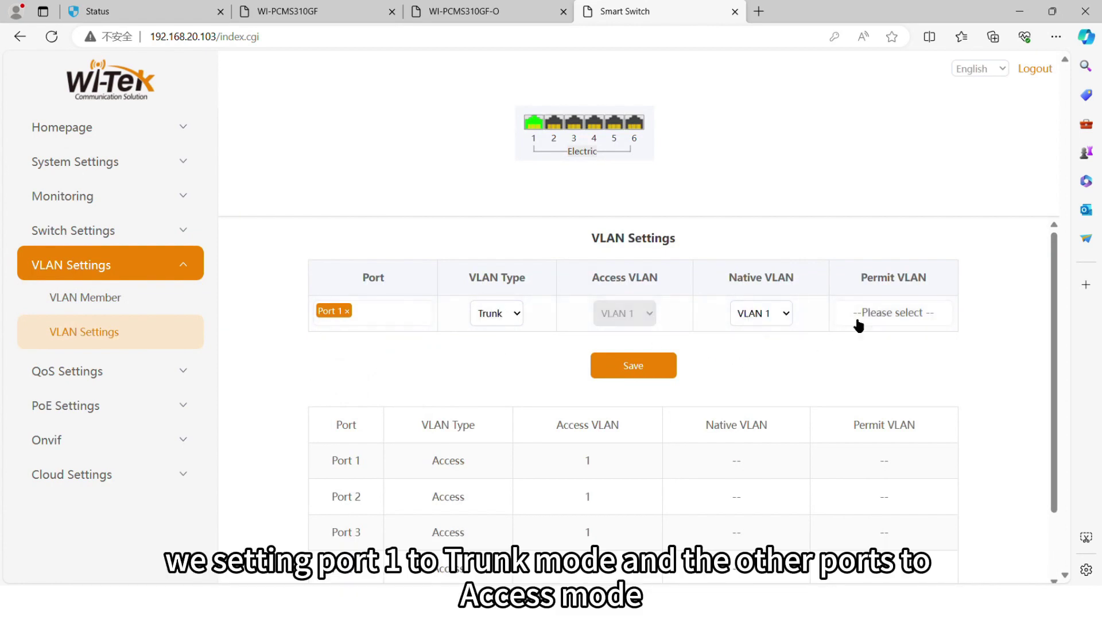
left_click(868, 313)
left_click(876, 380)
left_click(876, 400)
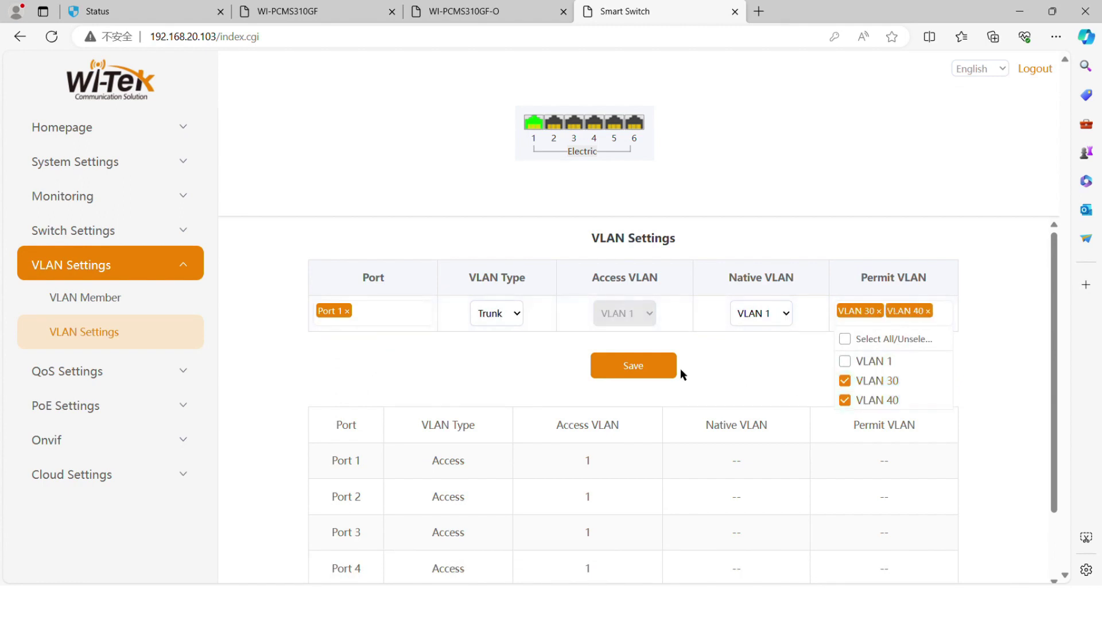
left_click(660, 376)
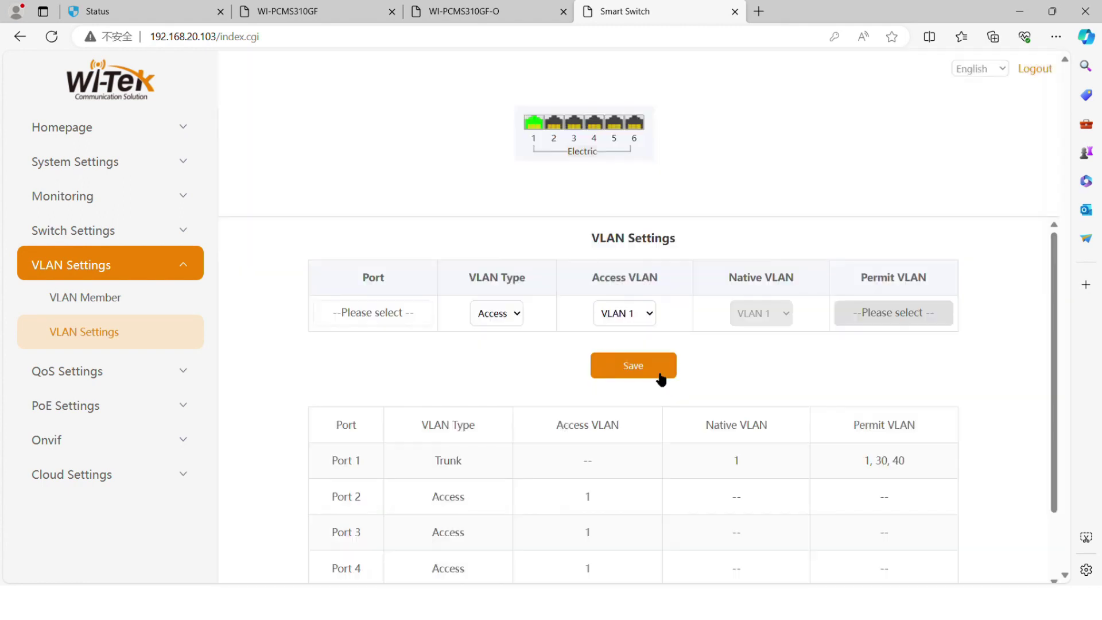
Save Ports 2–6 as access ports in VLAN 40.
left_click(394, 312)
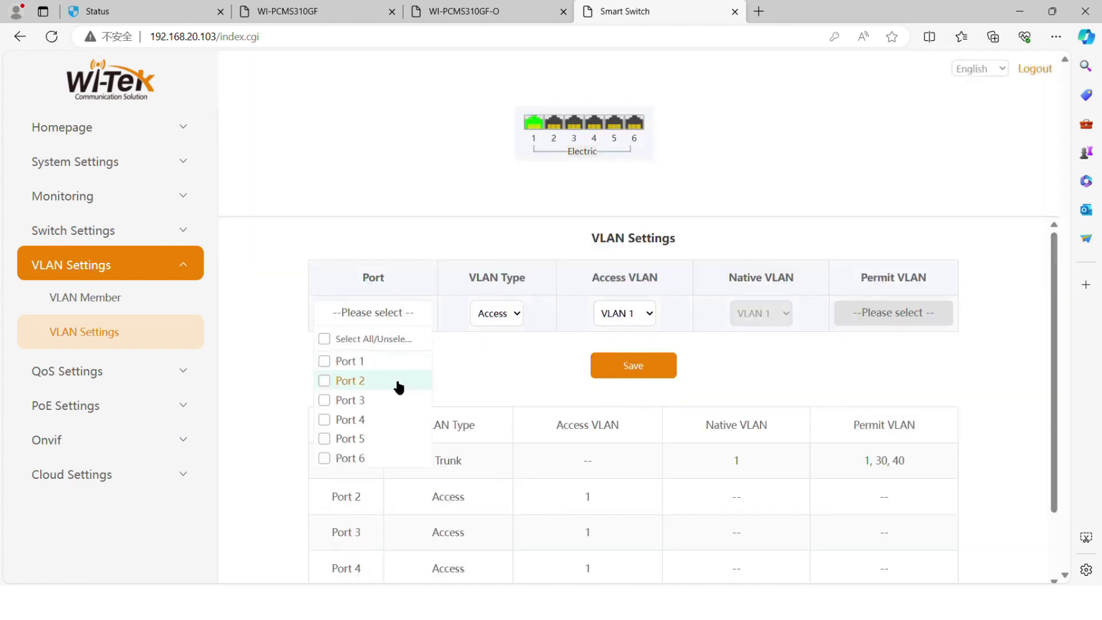
left_click(398, 380)
left_click(396, 400)
left_click(395, 420)
left_click(394, 438)
left_click(388, 466)
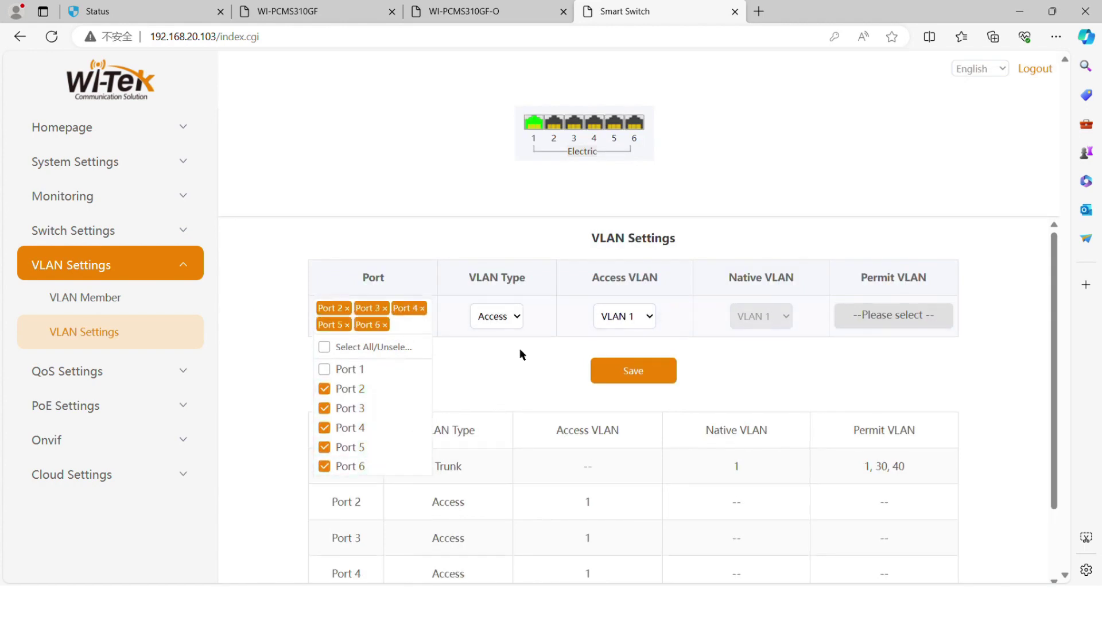
left_click(484, 384)
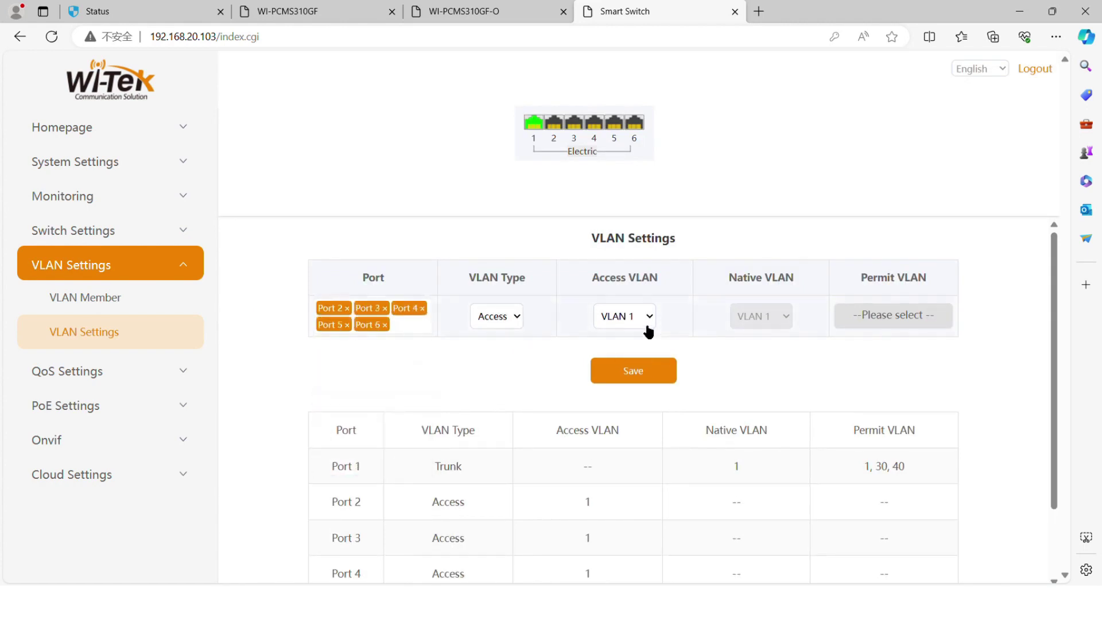
left_click(639, 365)
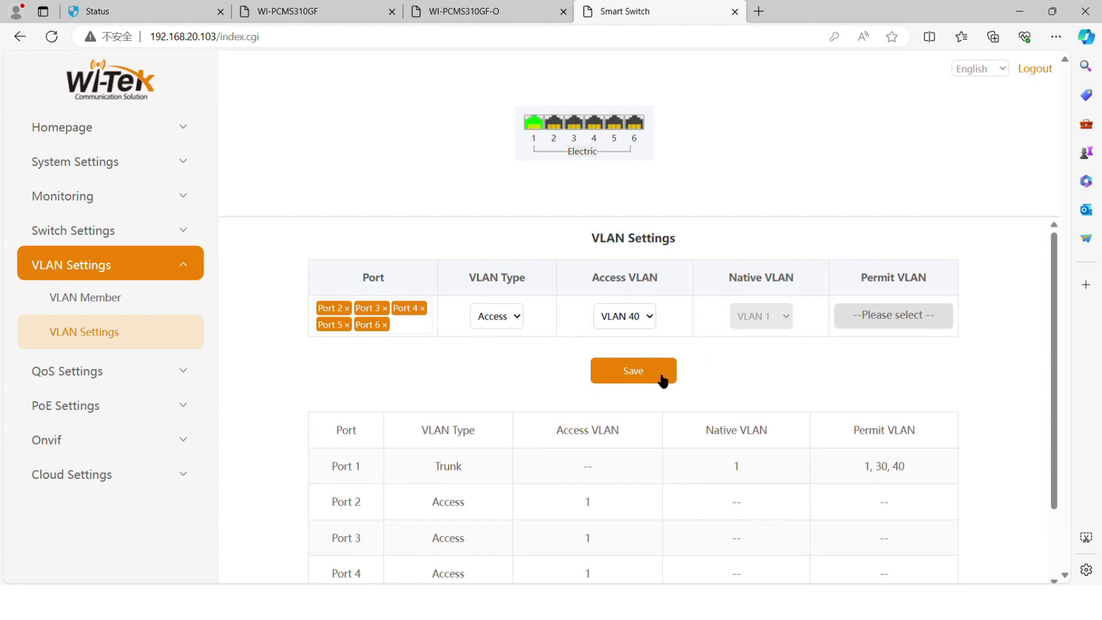
left_click(662, 379)
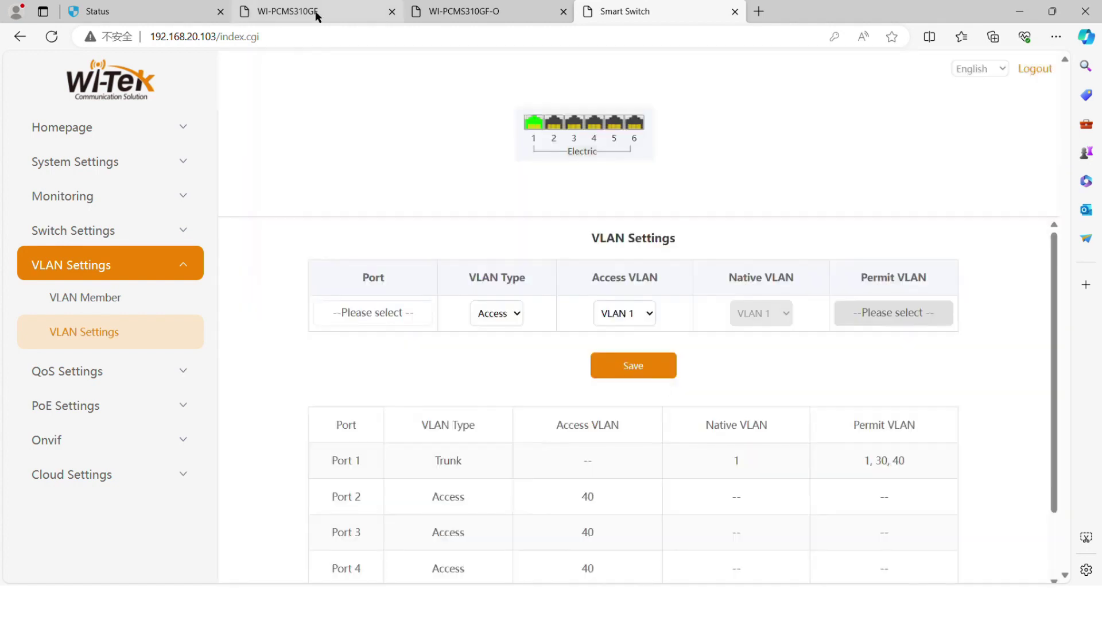
left_click(317, 14)
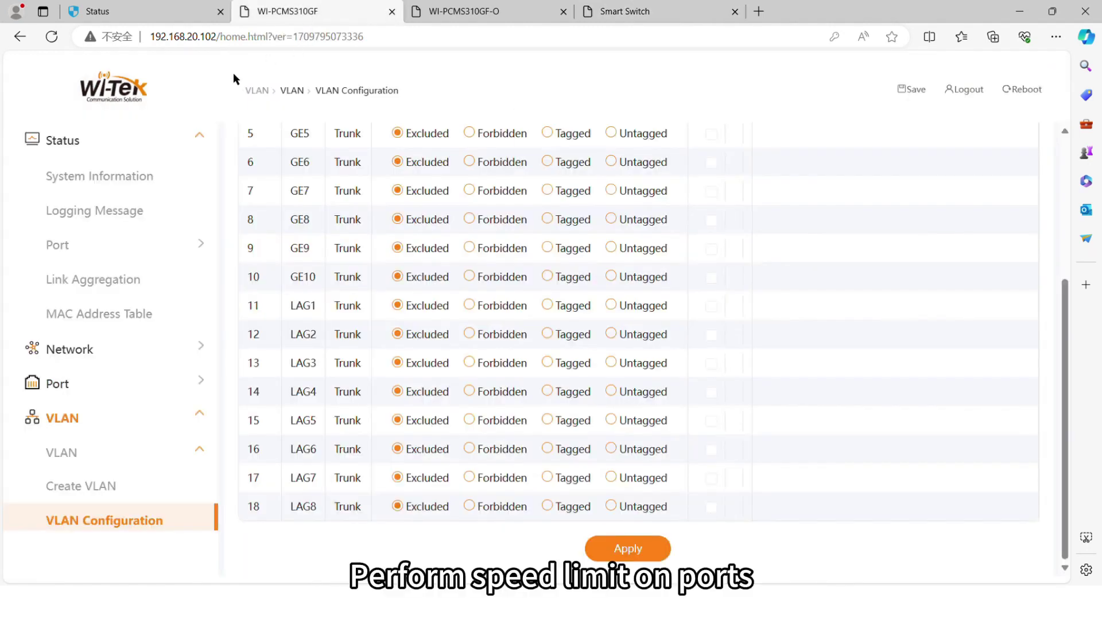
Open the QoS Rate Limit Ingress / Egress Port table on the PCMS310GF switch.
left_click(86, 418)
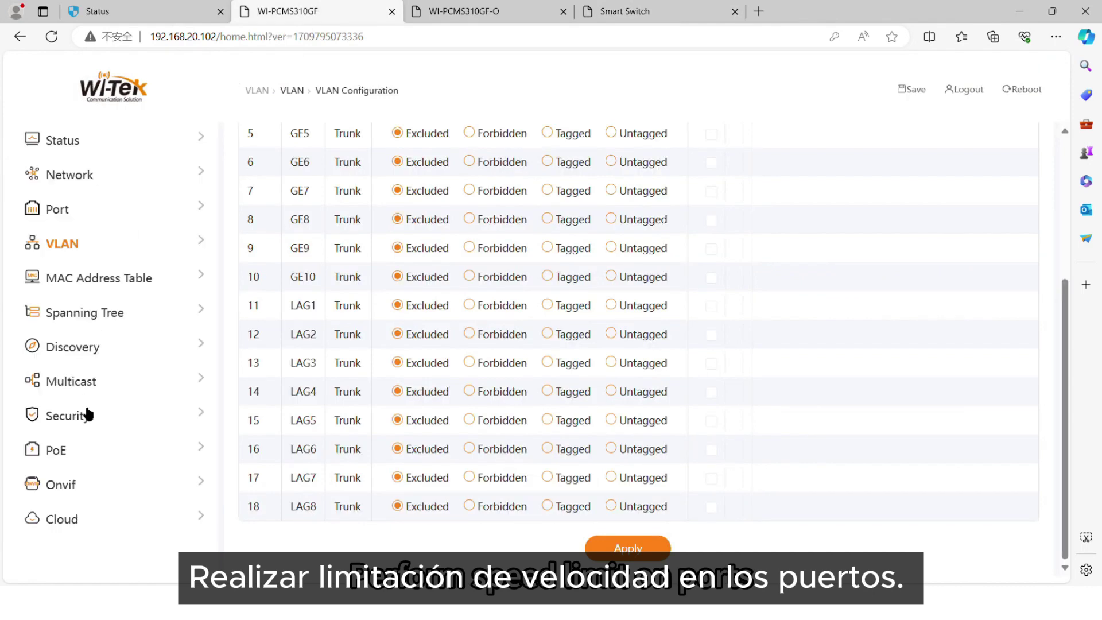
scroll(89, 468, "down", 2)
left_click(90, 468)
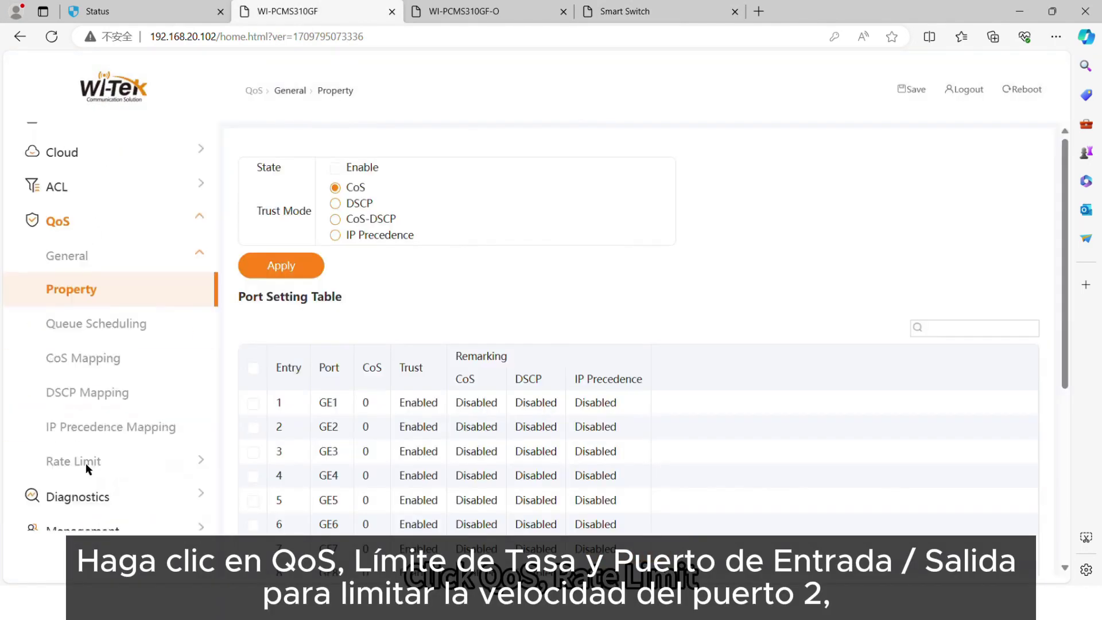
left_click(90, 468)
scroll(90, 468, "down", 2)
left_click(98, 411)
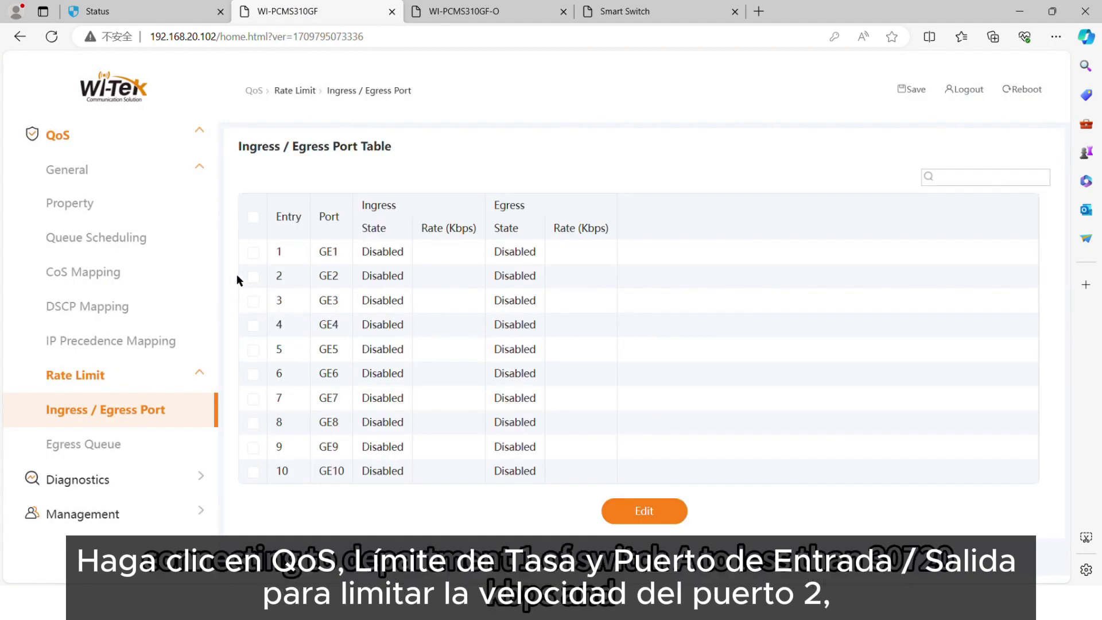
Enable GE2 ingress and egress rate limits at 30720 kbps.
left_click(253, 276)
left_click(673, 513)
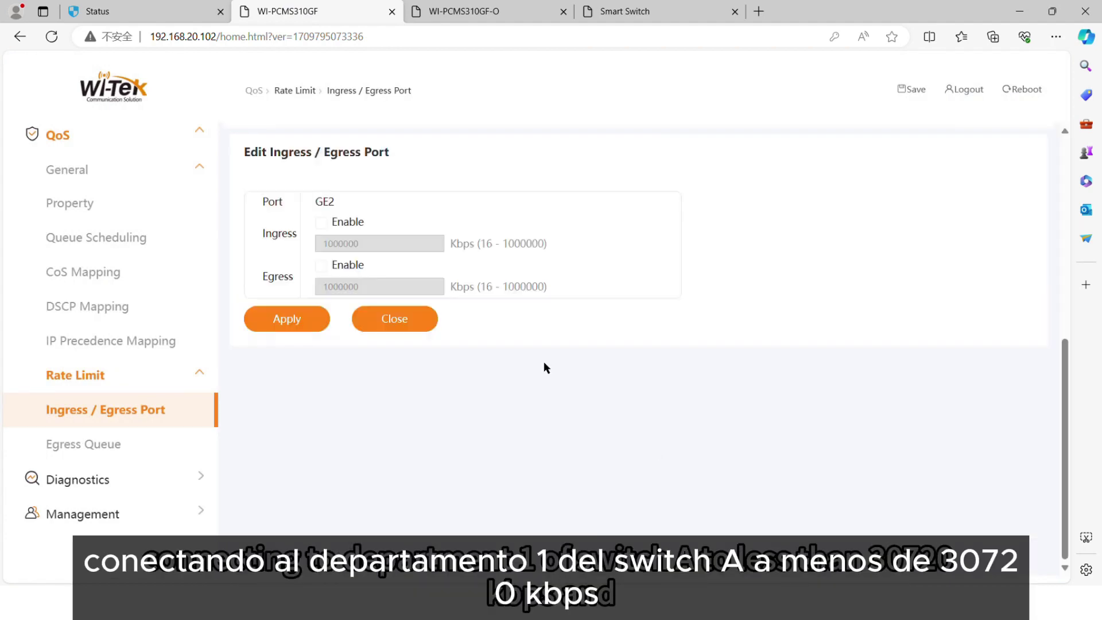
left_click(320, 222)
double_click(376, 247)
type("30720")
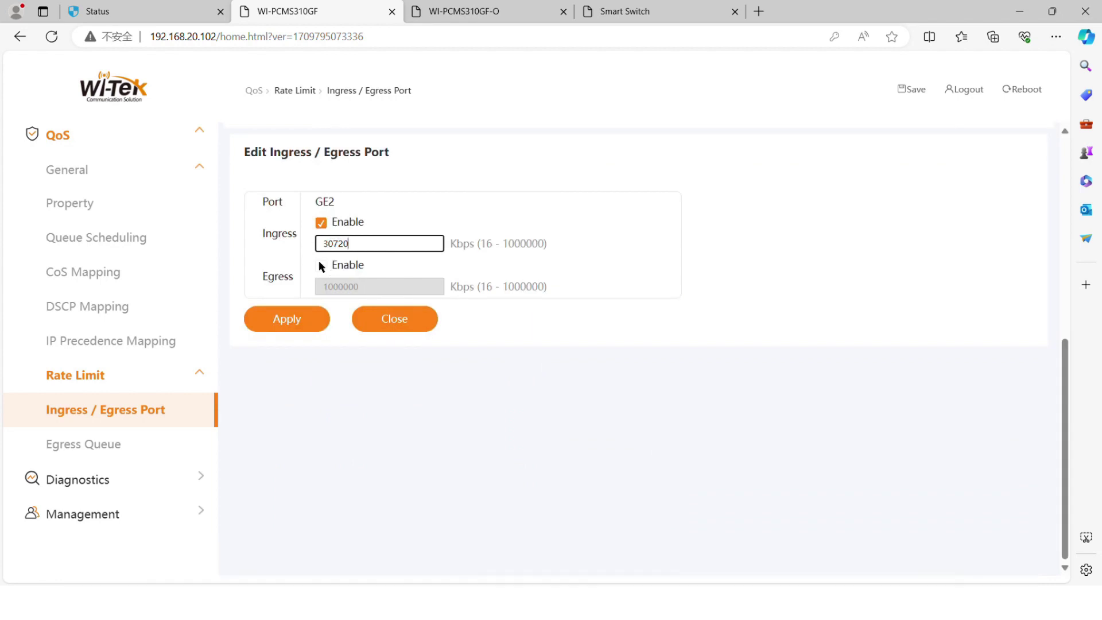
left_click(321, 265)
key("Tab")
type("30720")
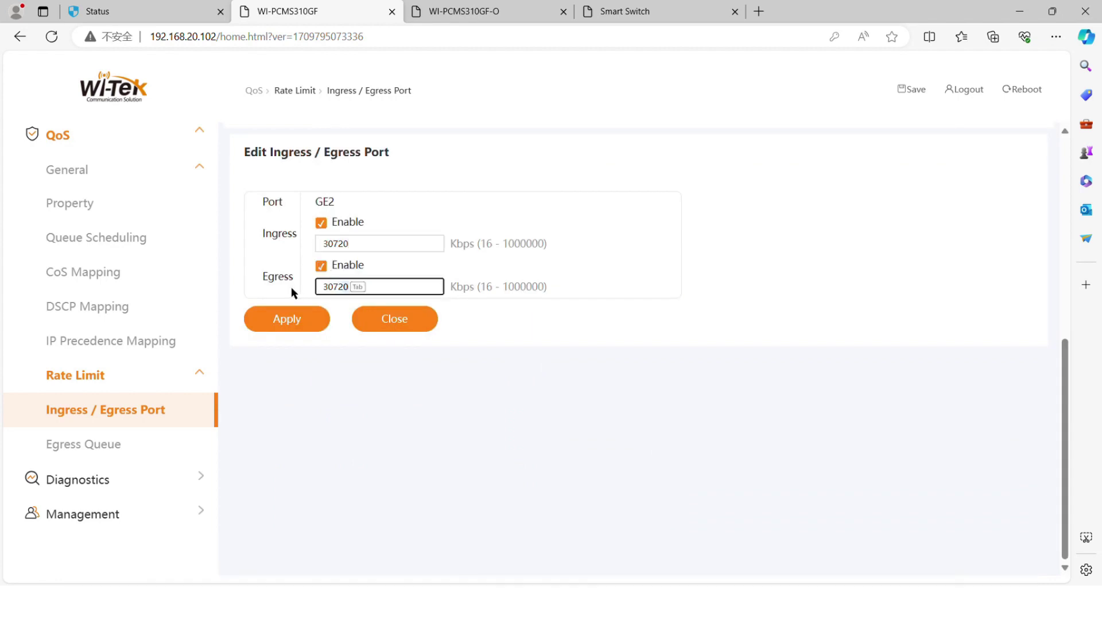
left_click(300, 319)
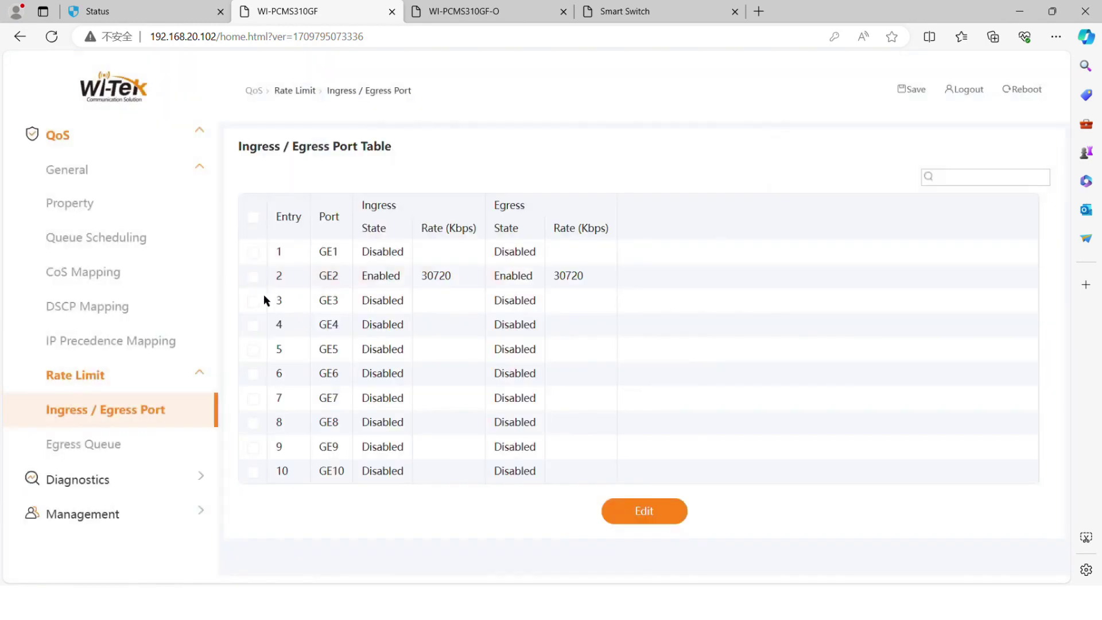
Enable GE3 ingress and egress rate limits at 51200 kbps.
left_click(276, 301)
left_click(648, 510)
left_click(321, 223)
double_click(353, 244)
type("51200")
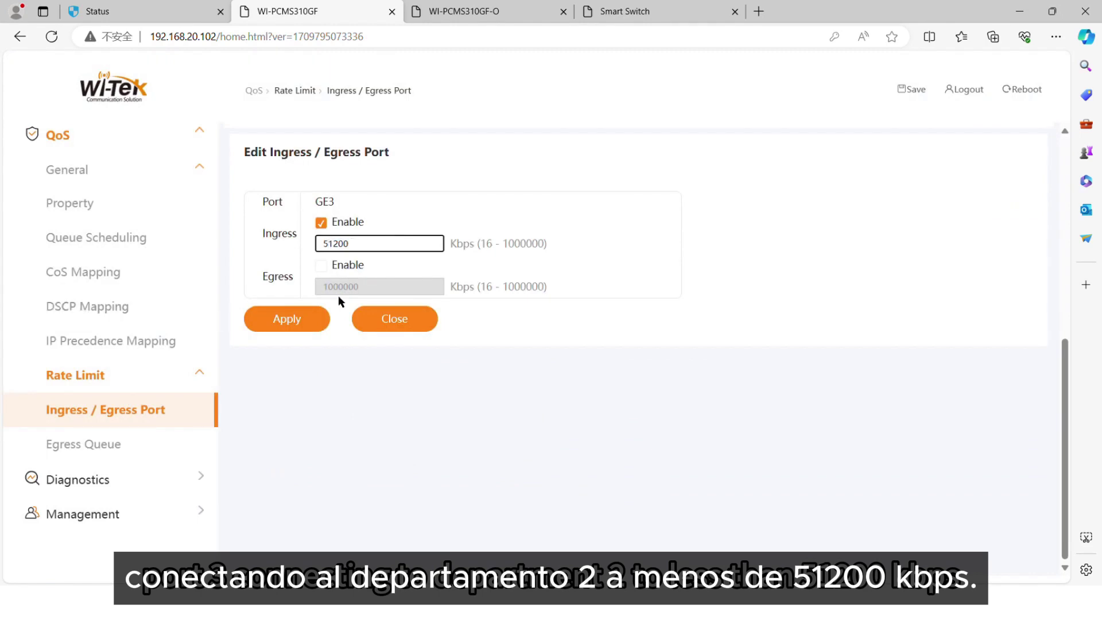
left_click(321, 265)
left_click_drag(368, 286, 295, 285)
type("51200")
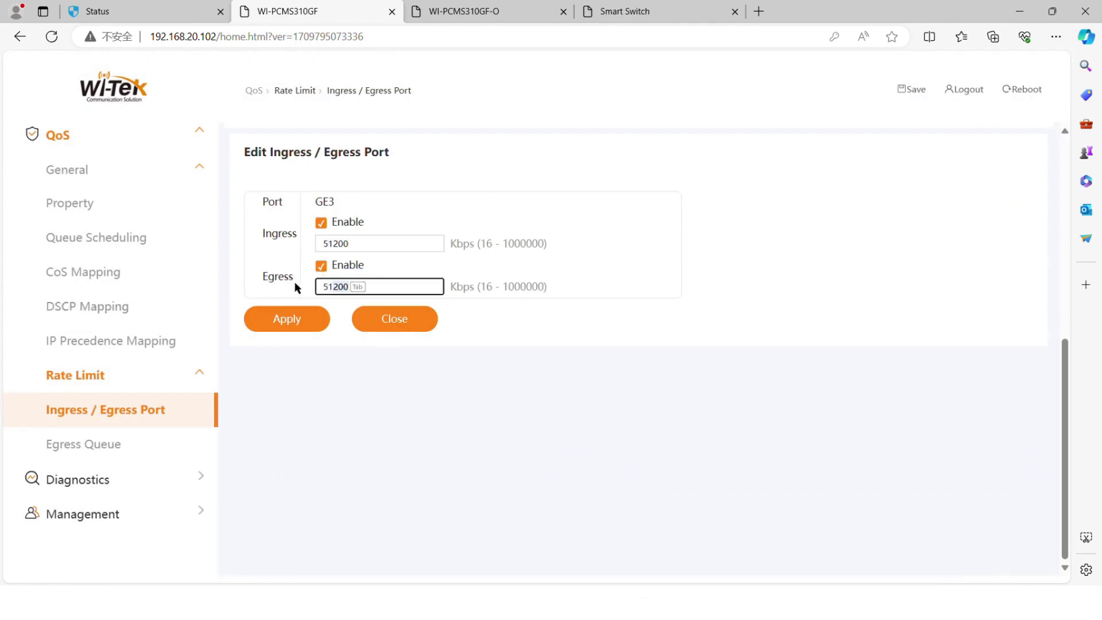
left_click(294, 321)
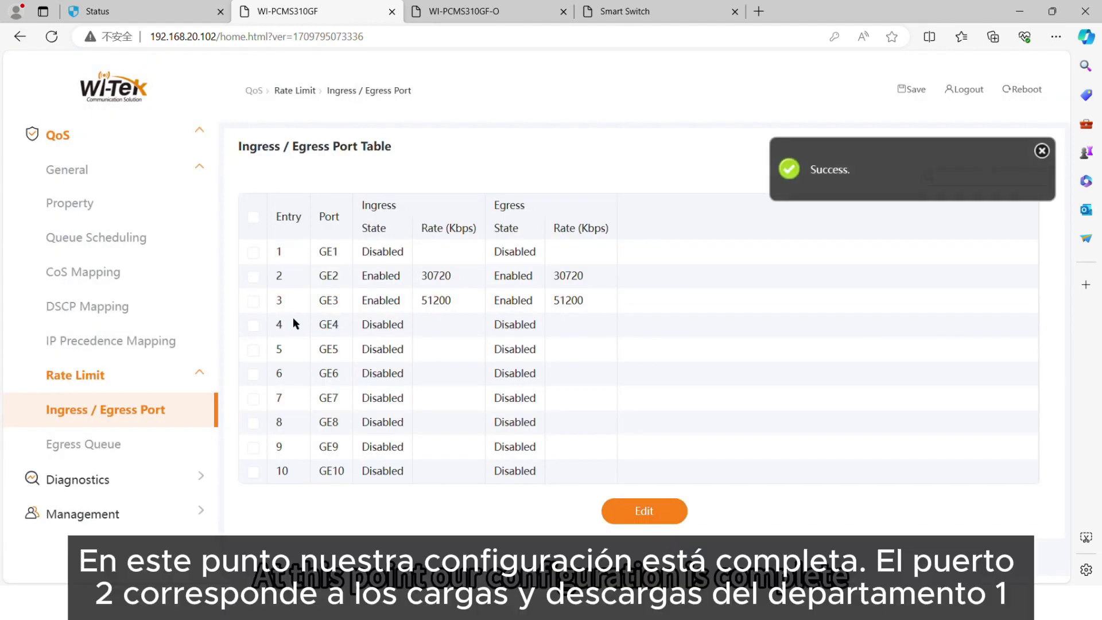